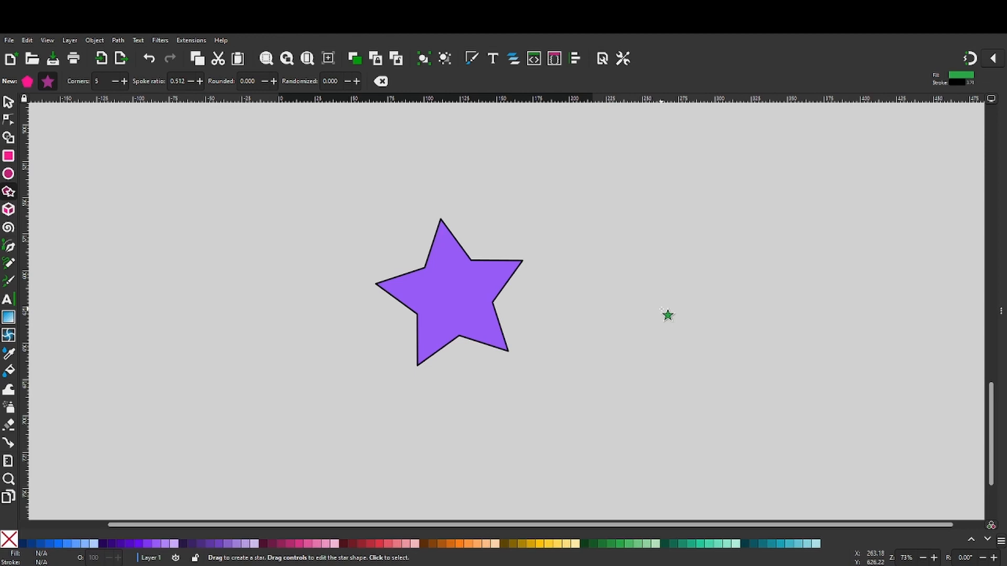
Draw a green five-pointed star about 103 mm wide and 108 mm high to the right of the purple star
mouse_move(618, 281)
left_mouse_down()
mouse_move(697, 347)
mouse_move(687, 331)
left_mouse_up()
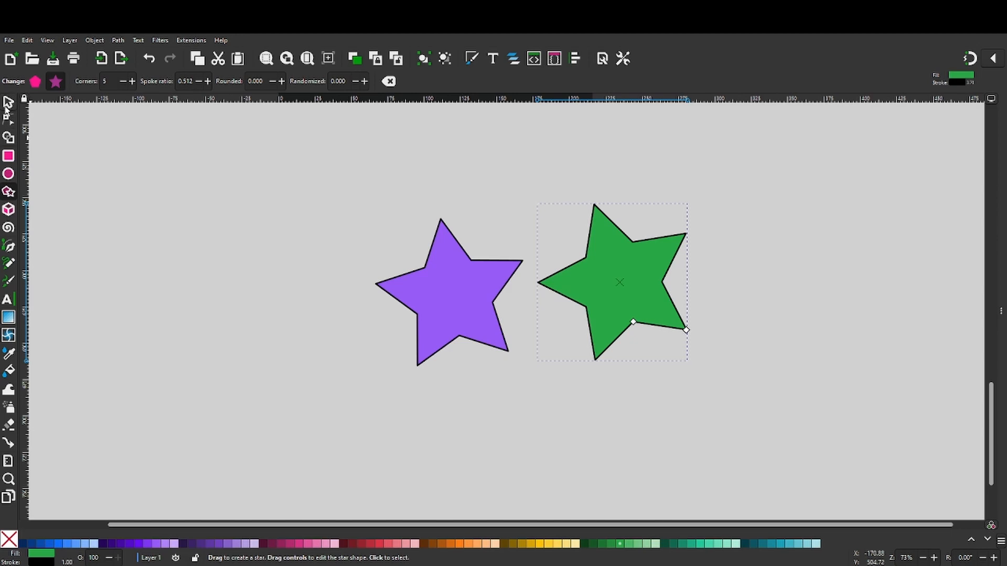
left_click(7, 102)
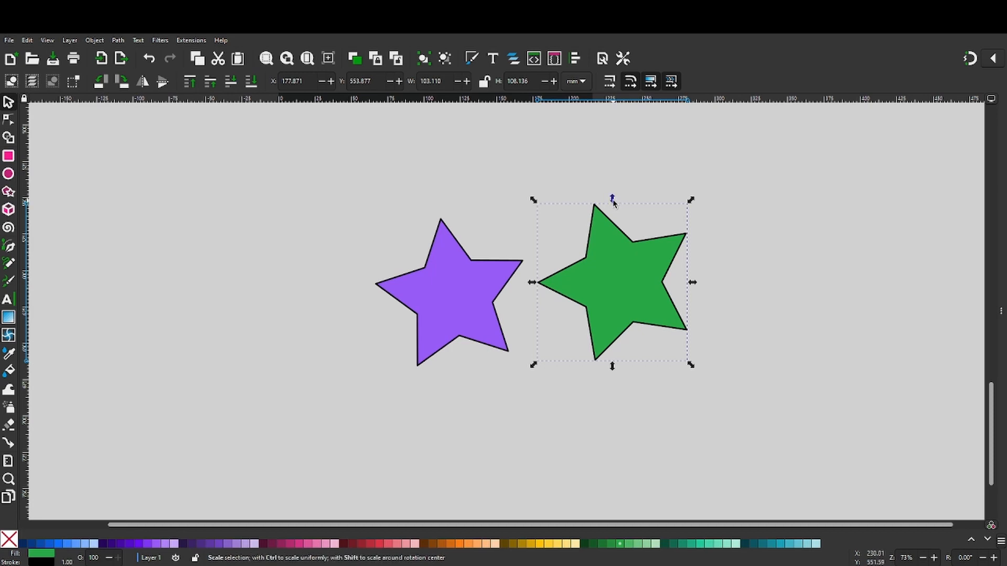
Try stretching the green star vertically and horizontally, undoing each change
left_click_drag(614, 203, 600, 186)
key("ctrl+z")
mouse_move(692, 284)
left_mouse_down()
mouse_move(785, 282)
mouse_move(699, 283)
left_mouse_up()
key("ctrl+z")
Scale the green star from its upper corner to about 107 mm wide and 112 mm high
left_click_drag(692, 203, 713, 204)
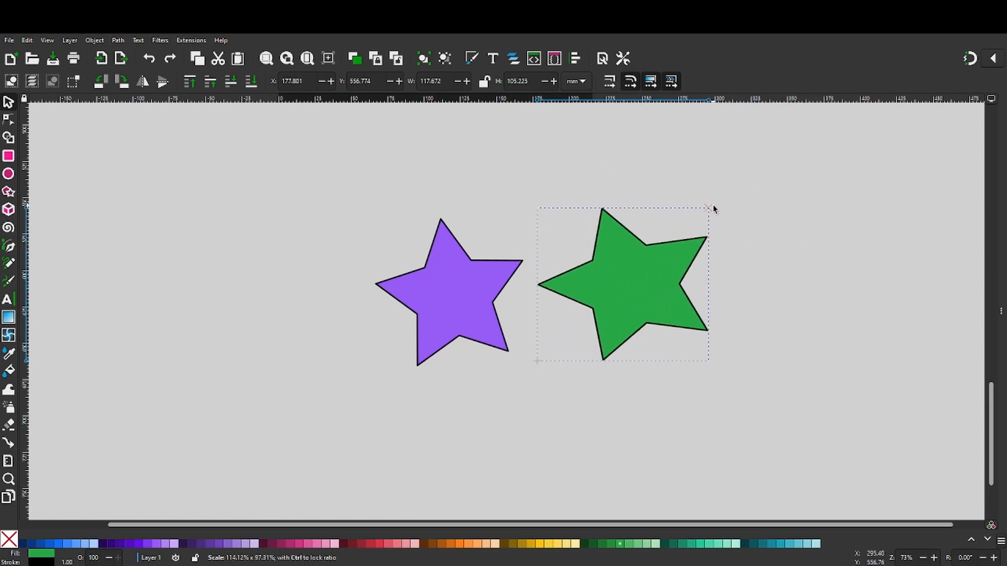
left_click_drag(712, 204, 724, 184)
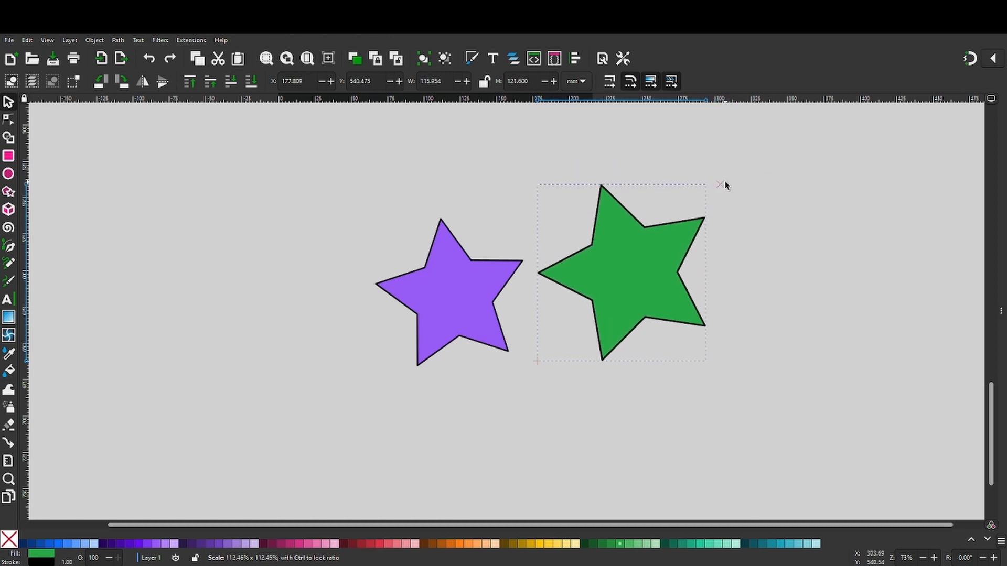
left_click_drag(725, 181, 709, 199)
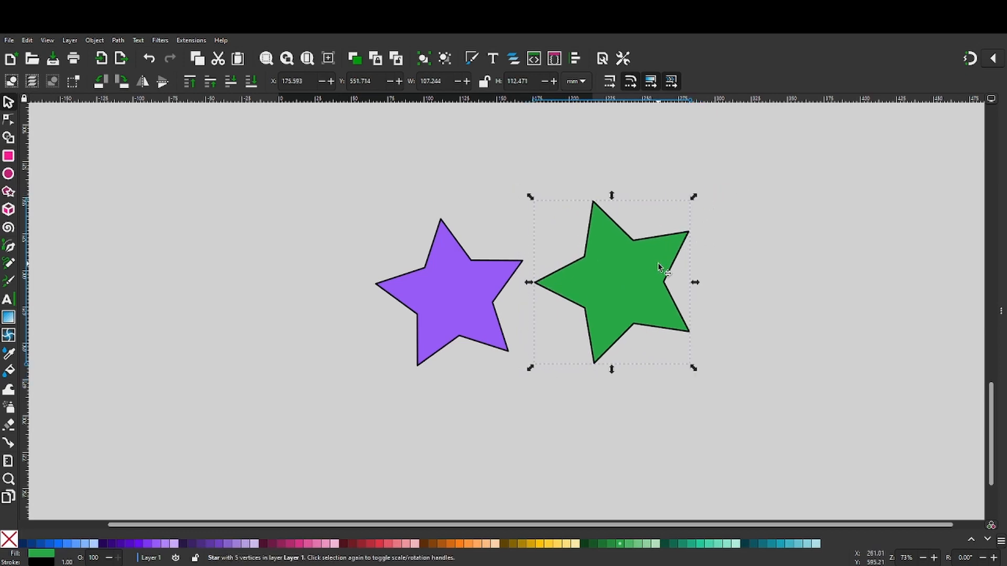
Try skewing the green star vertically and horizontally, undoing each skew
left_click(645, 257)
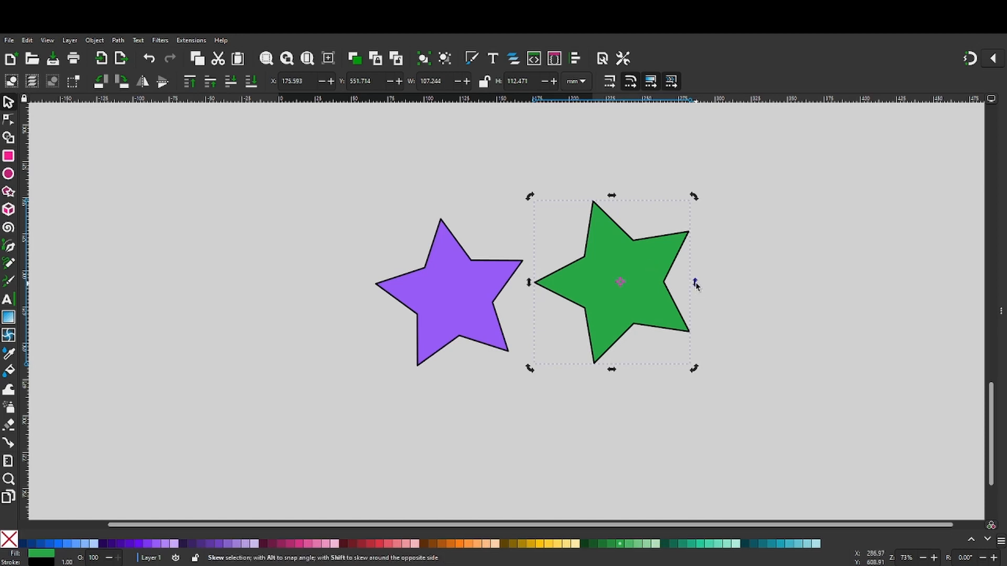
left_click_drag(695, 285, 692, 243)
key("ctrl+z")
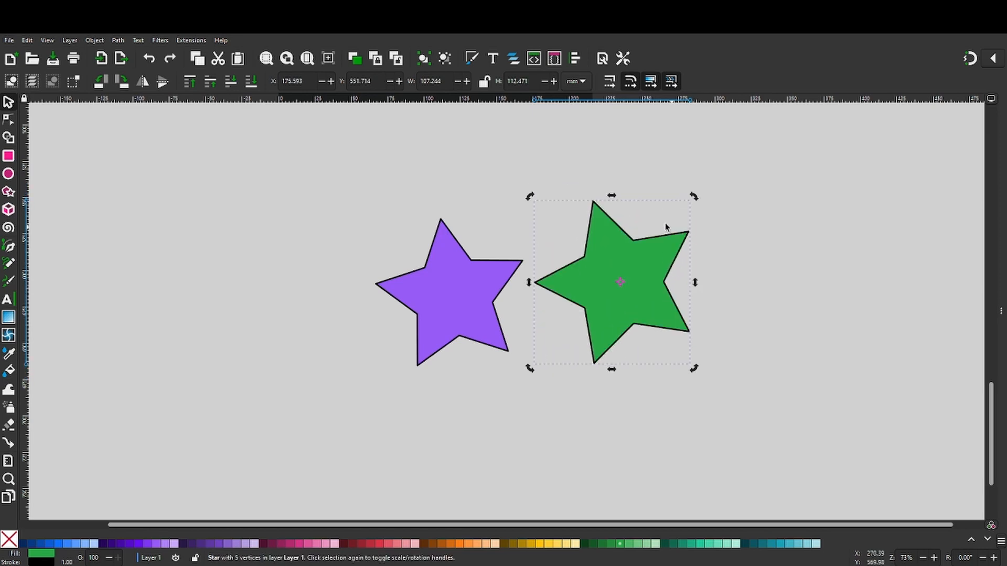
mouse_move(611, 197)
left_mouse_down()
mouse_move(651, 201)
mouse_move(615, 200)
left_mouse_up()
key("ctrl+z")
Rotate the large green star slightly counter-clockwise and deselect it
left_click_drag(693, 197, 548, 206)
left_click(575, 159)
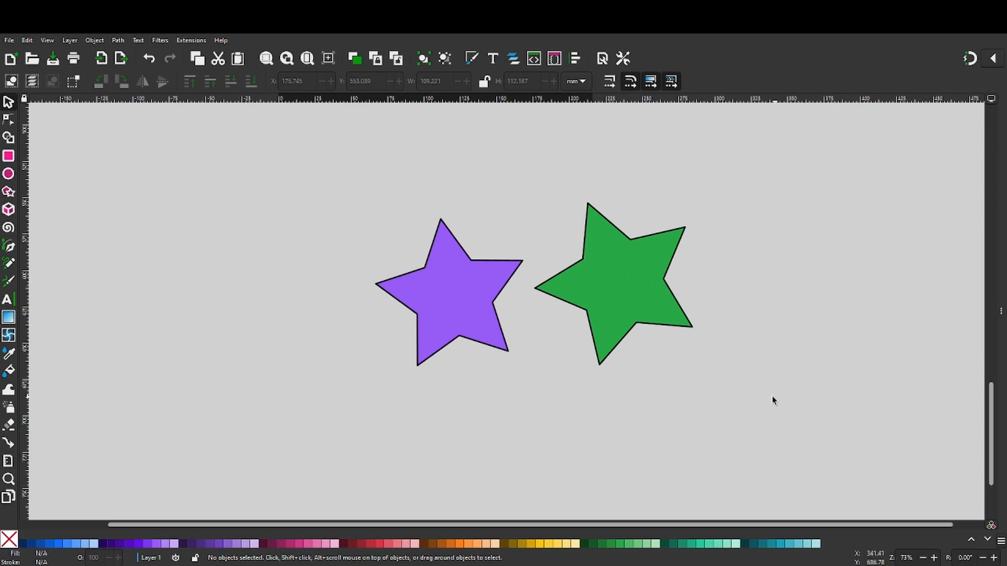
Rubber-band select the green star alone and then all the stars, clearing the selection each time
left_click_drag(773, 397, 475, 177)
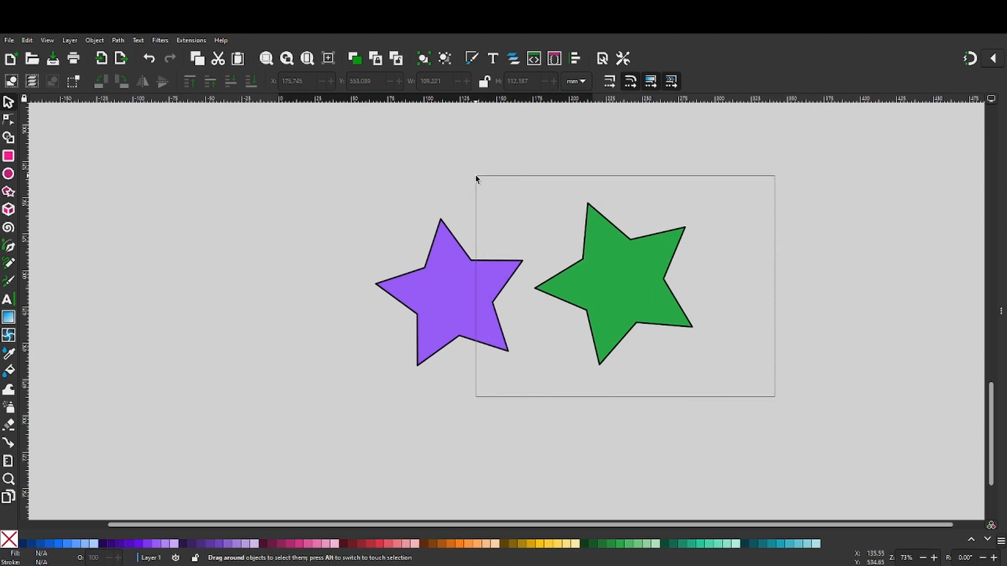
left_click_drag(476, 178, 465, 192)
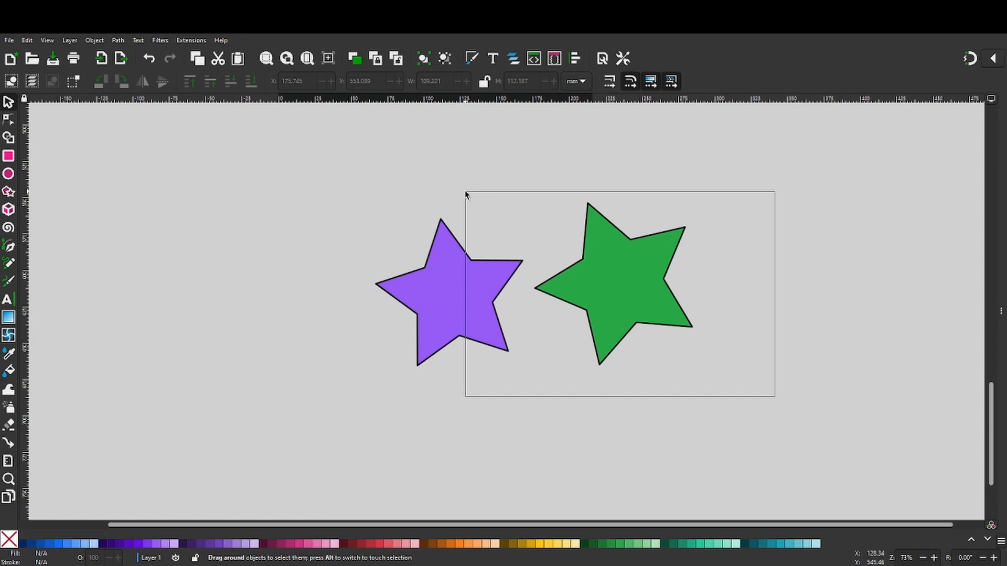
left_click_drag(465, 194, 465, 195)
left_click(788, 415)
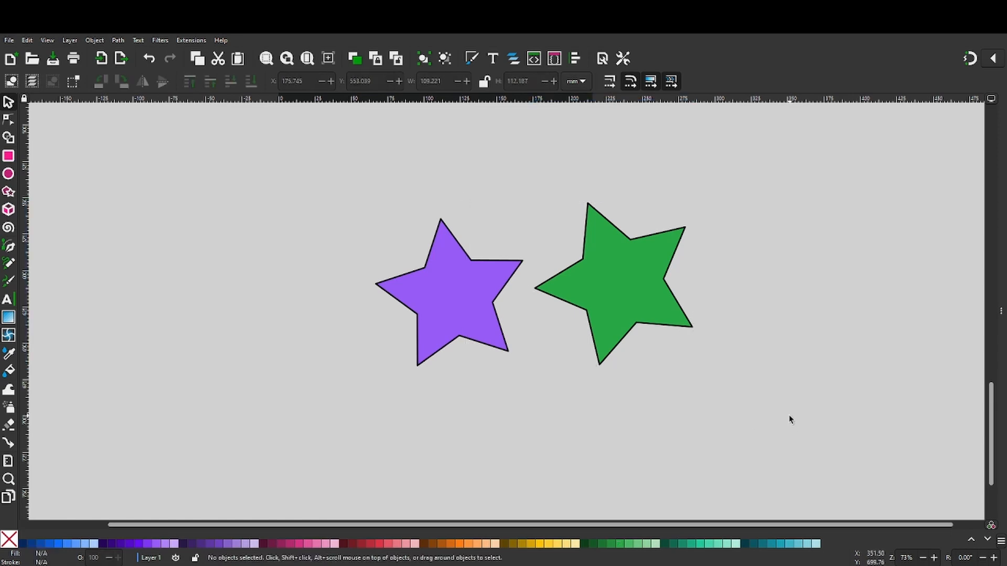
left_click_drag(761, 385, 298, 181)
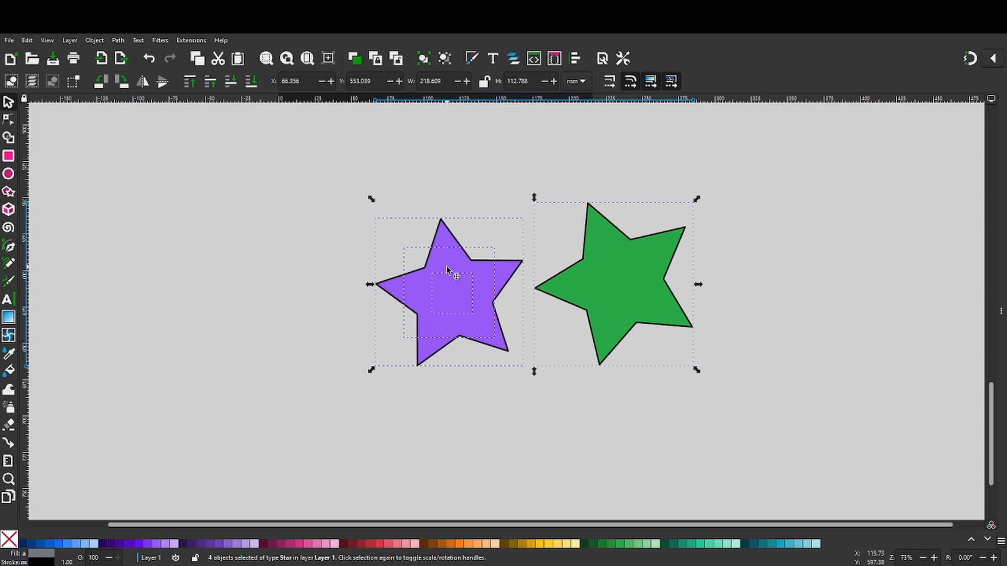
left_click(481, 412)
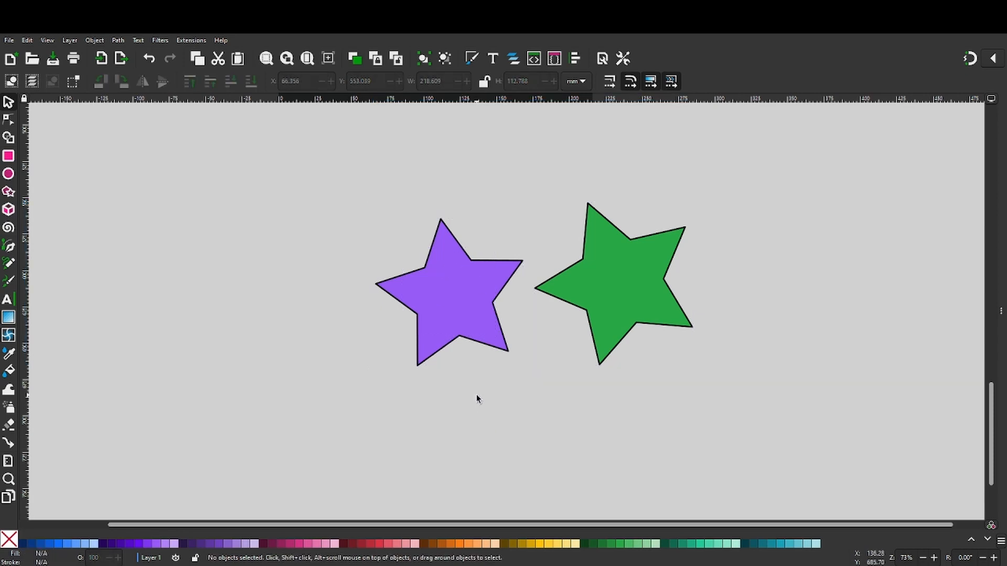
Cycle the selection through the purple, pink and small green stars stacked on each other, then clear it
left_click(449, 296)
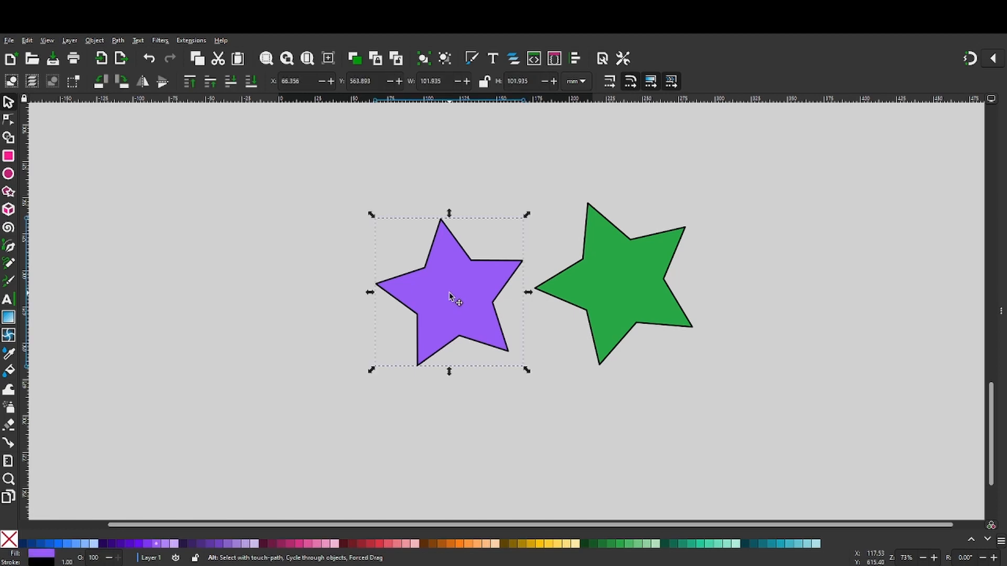
left_click(450, 297, "alt")
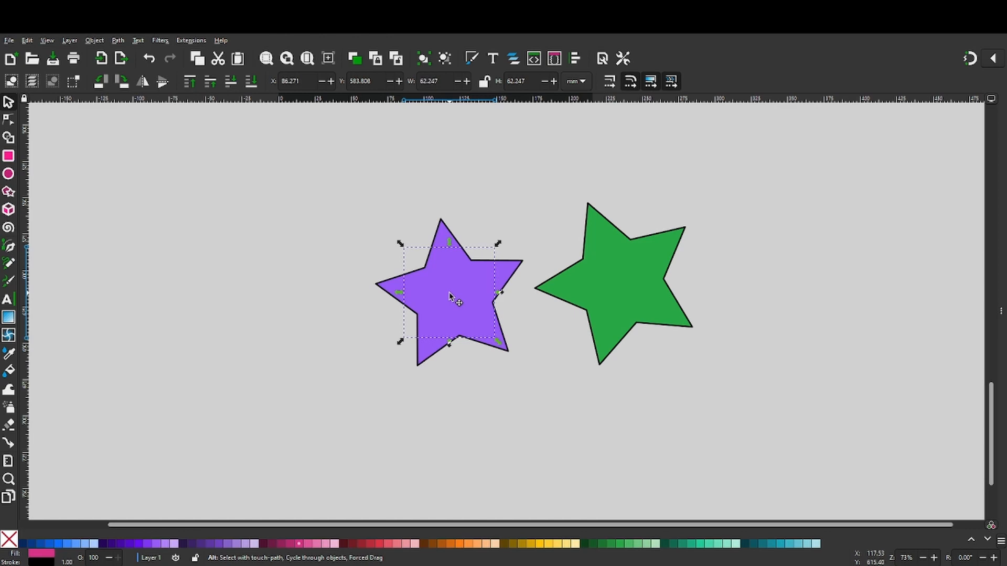
left_click(450, 297, "alt")
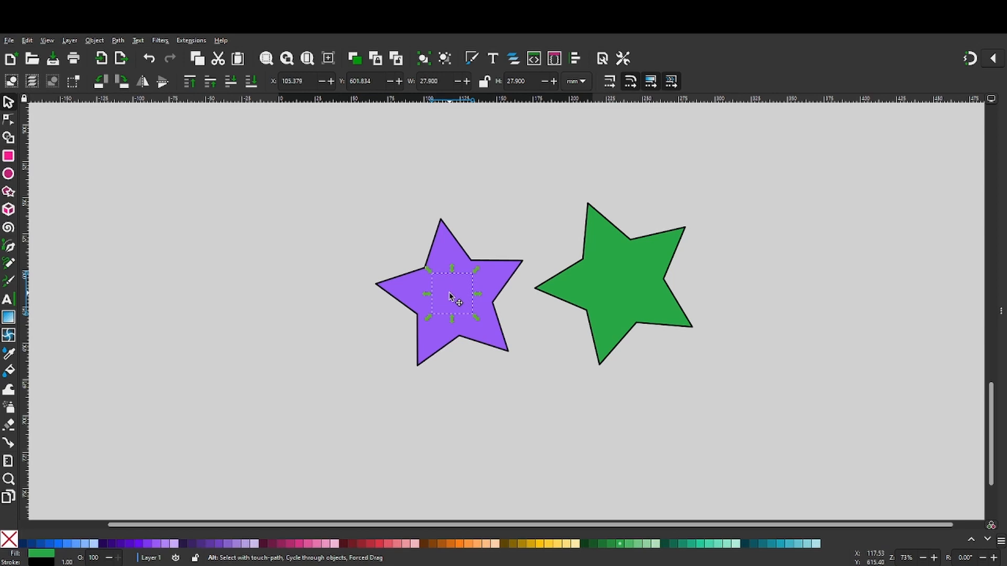
left_click(450, 297, "alt")
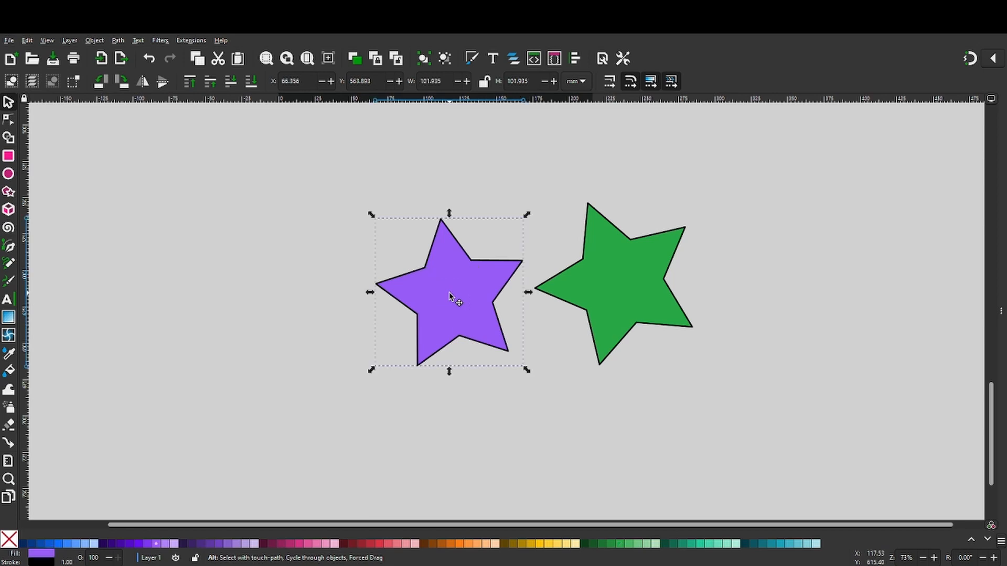
double_click(450, 293, "alt")
left_click(450, 294, "alt")
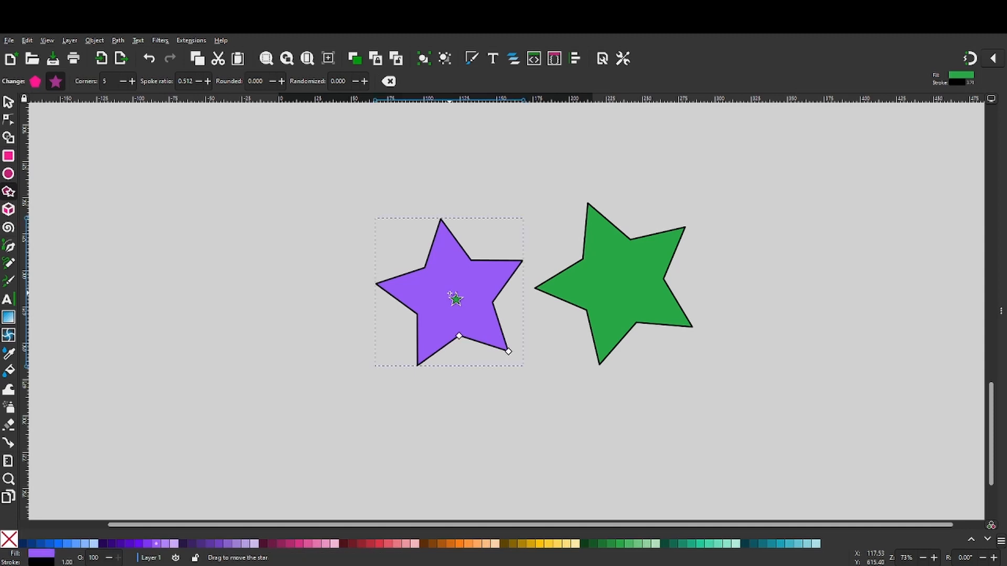
key("Escape")
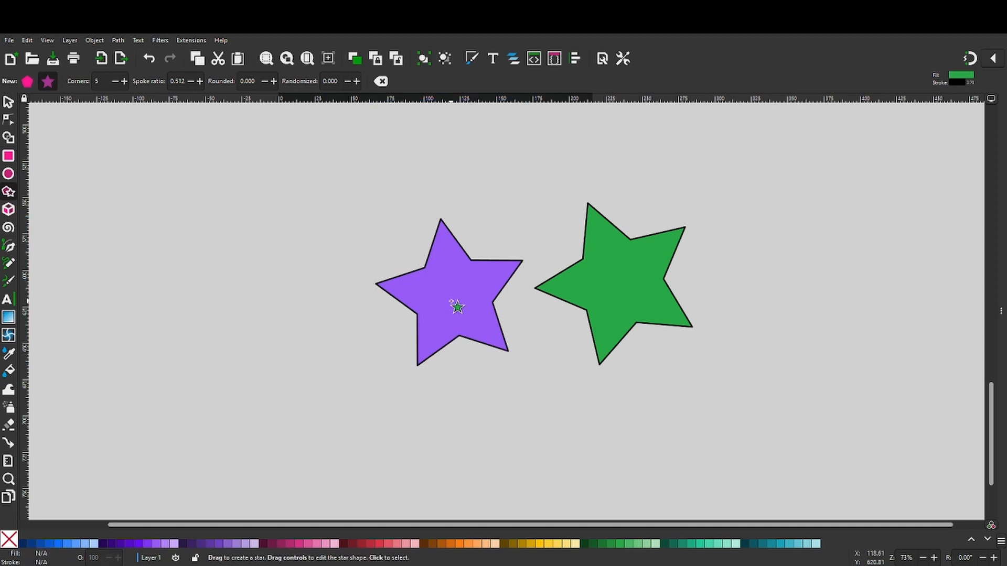
left_click(8, 101)
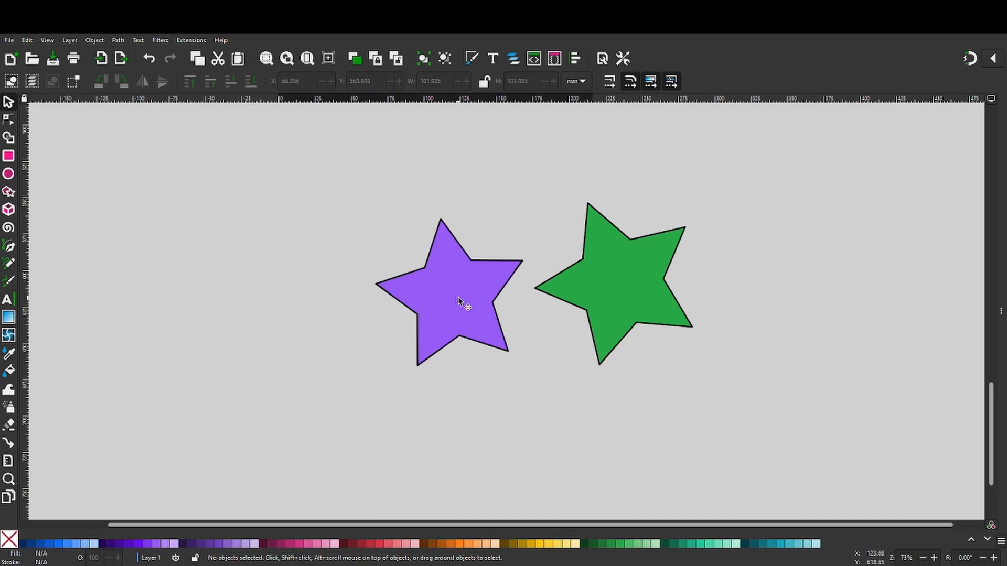
Select the pink star hidden beneath the purple star and move it below to about X 104, Y 668 mm
key("alt")
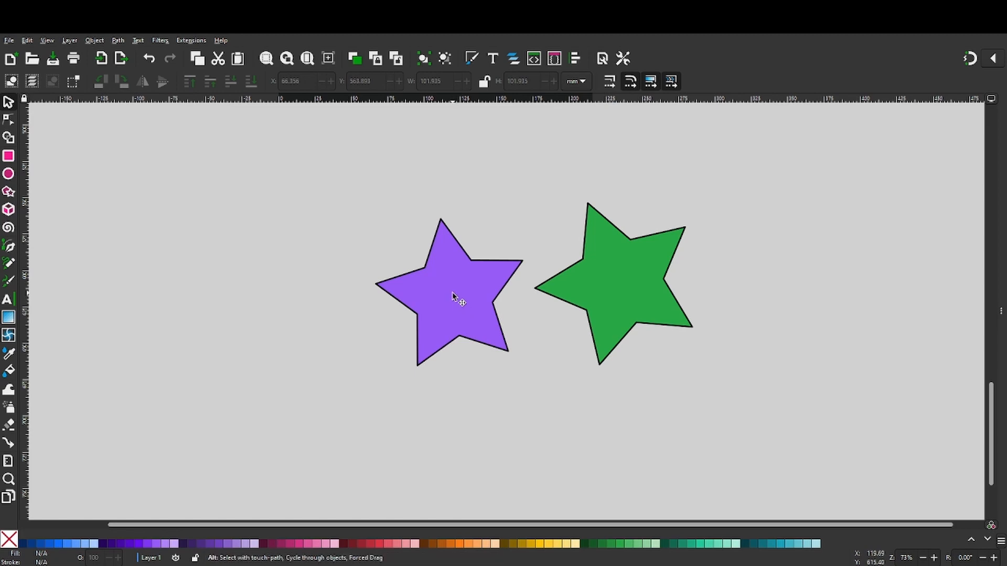
scroll(447, 288, "down", 1)
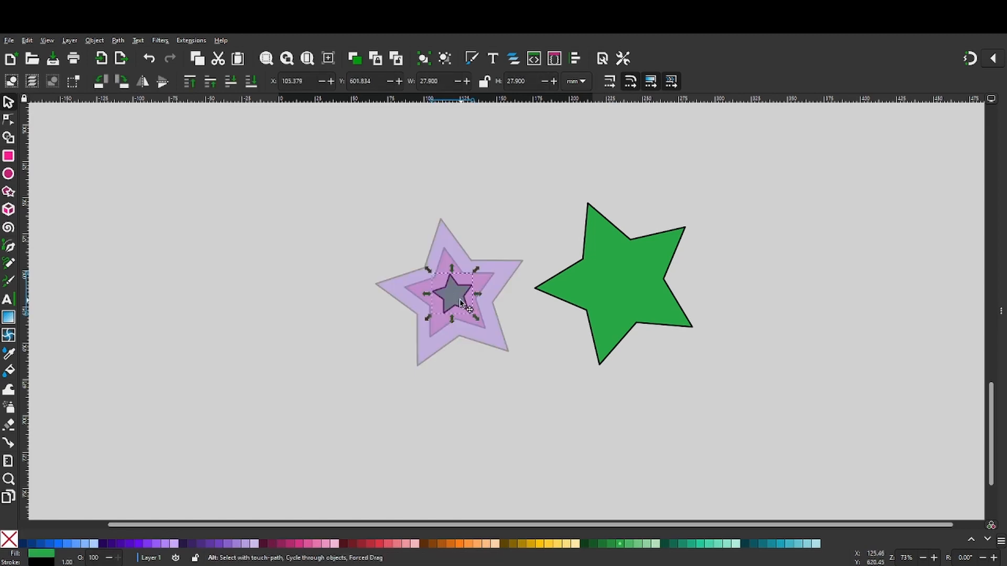
scroll(459, 299, "down", 1)
scroll(459, 300, "down", 1)
scroll(460, 302, "up", 1)
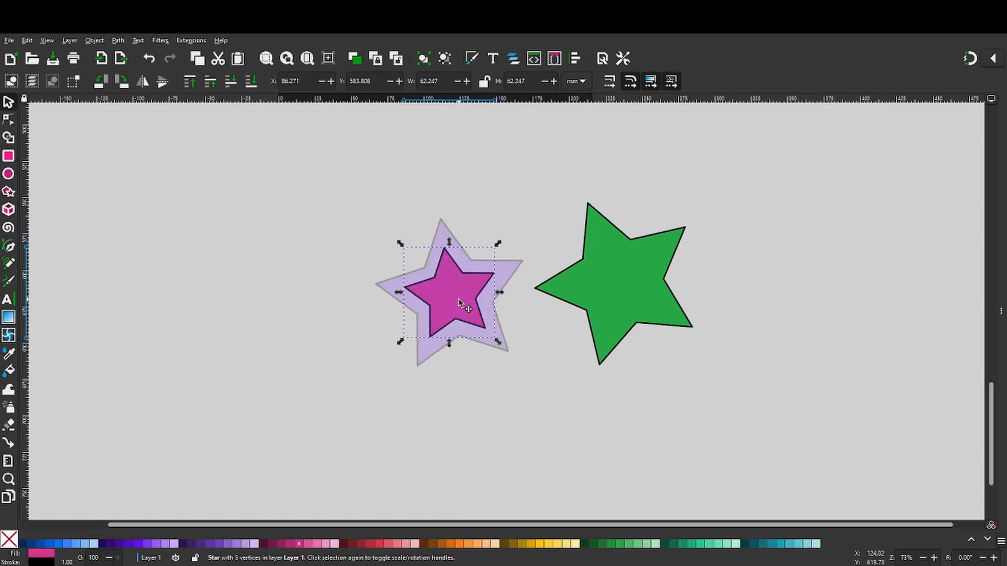
left_click_drag(449, 299, 474, 419)
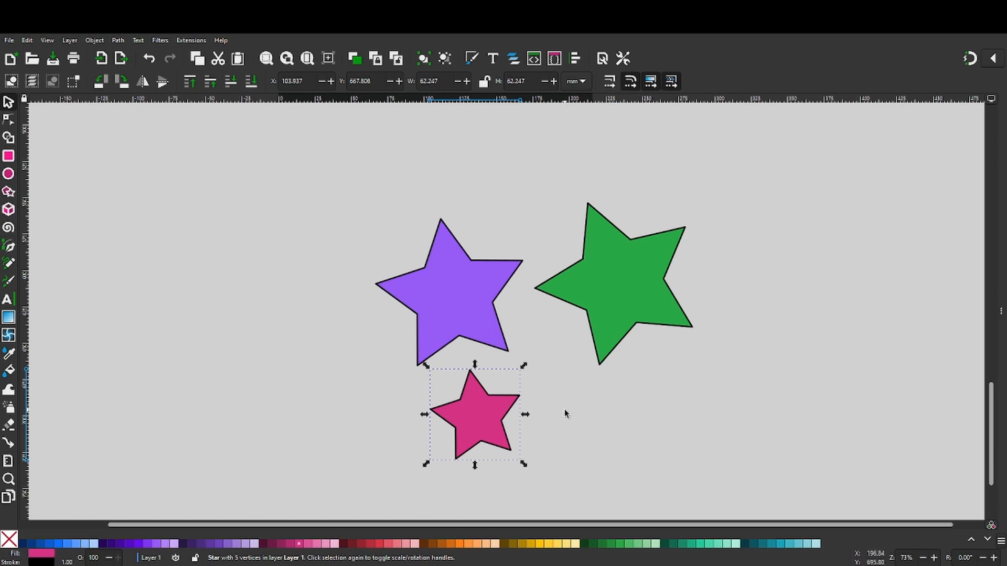
left_click(546, 392)
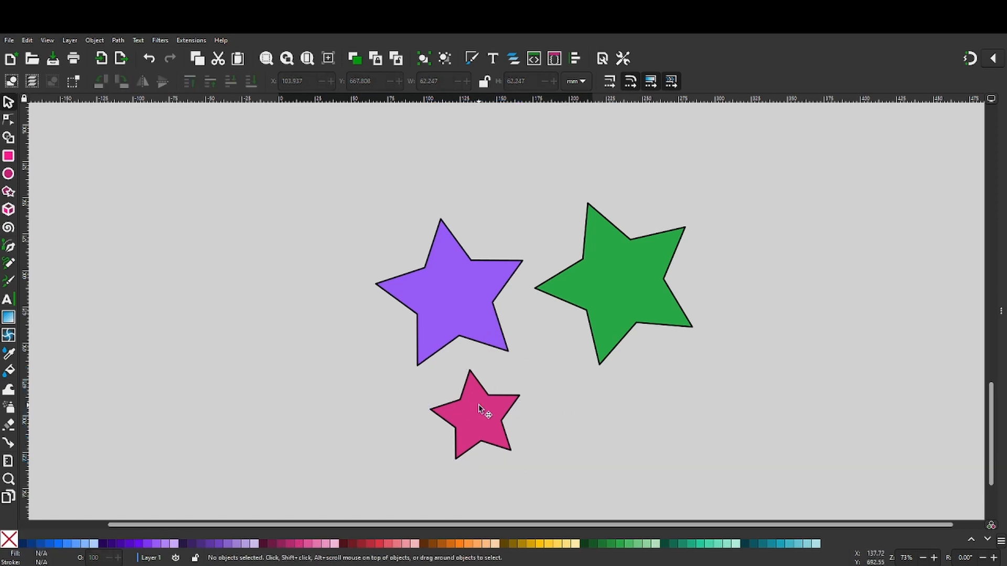
Move the pink star to about X 84, Y 667 mm and the purple star to about X 62, Y 495 mm
left_click_drag(479, 409, 448, 405)
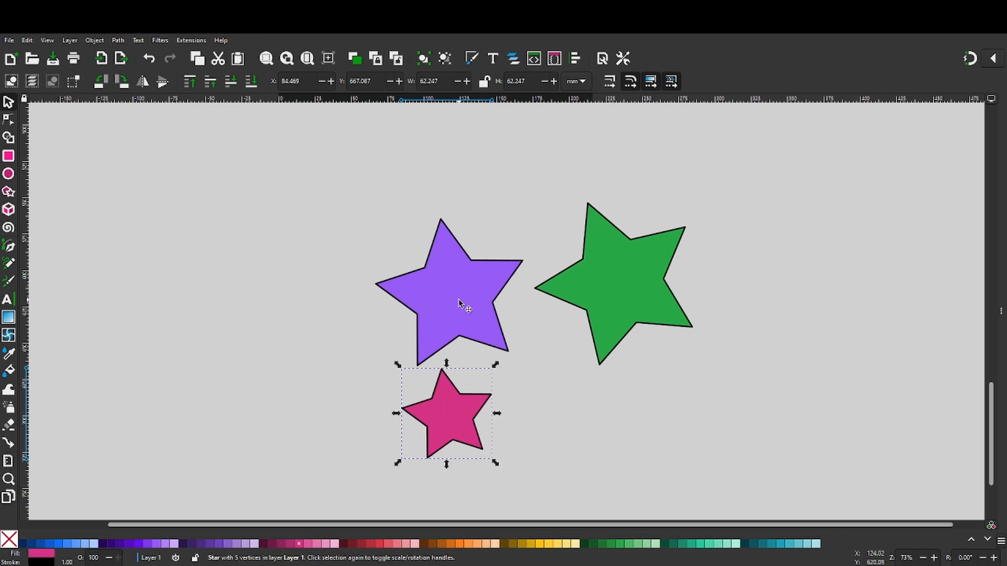
left_click_drag(458, 303, 453, 205)
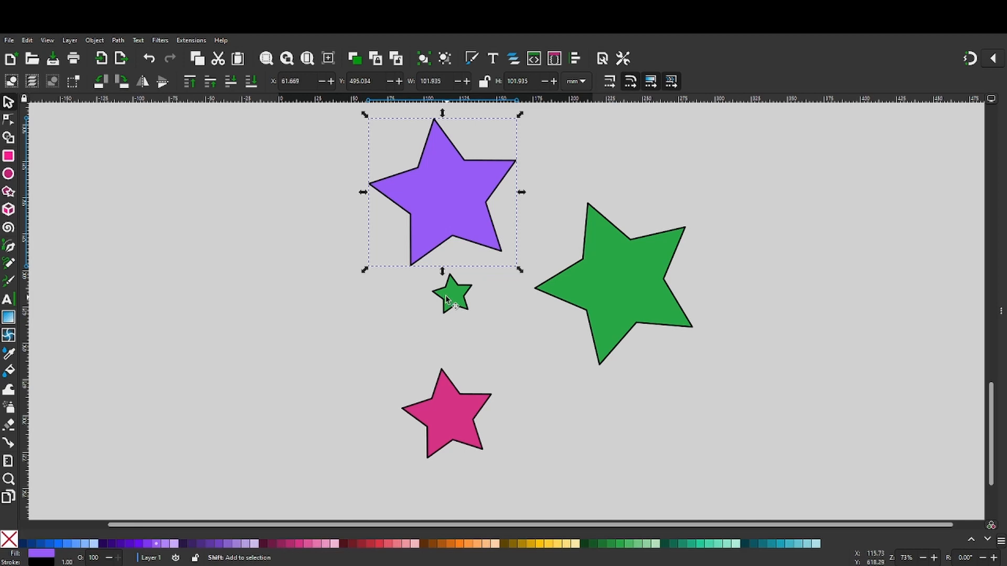
Select the purple, small green and pink stars together and stamp five copies across the canvas while moving them
left_click_drag(531, 486, 338, 113)
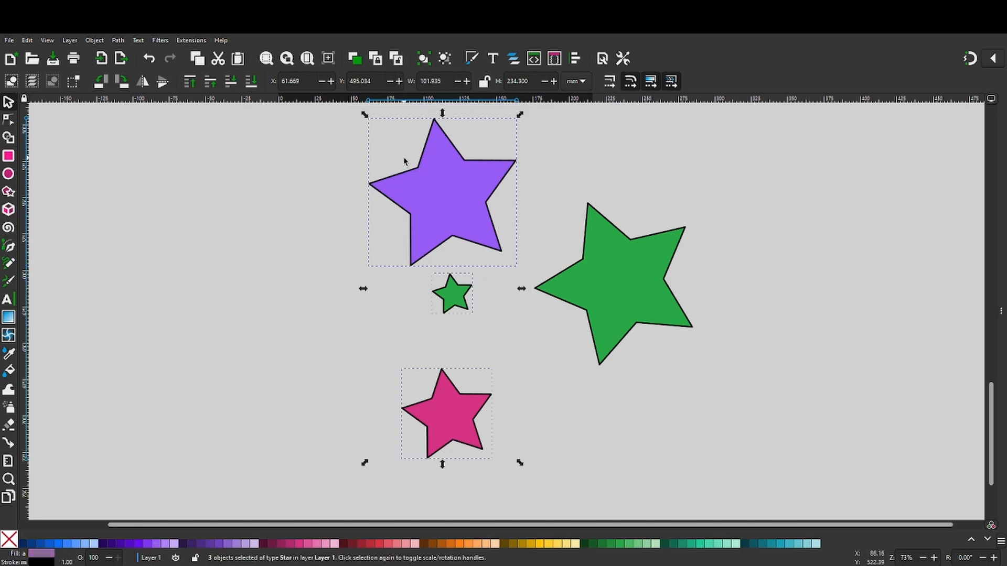
left_click_drag(457, 177, 916, 178)
key("space")
key("space")
key("space")
key("space")
key("space")
left_click(628, 429)
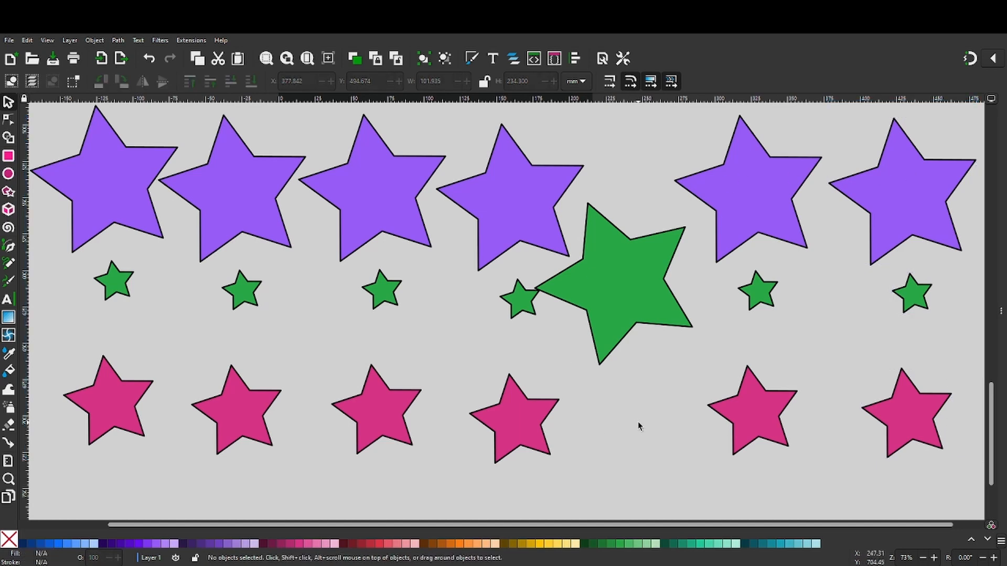
Add the four small green stars left of the large green star to one selection, then clear it
key("shift")
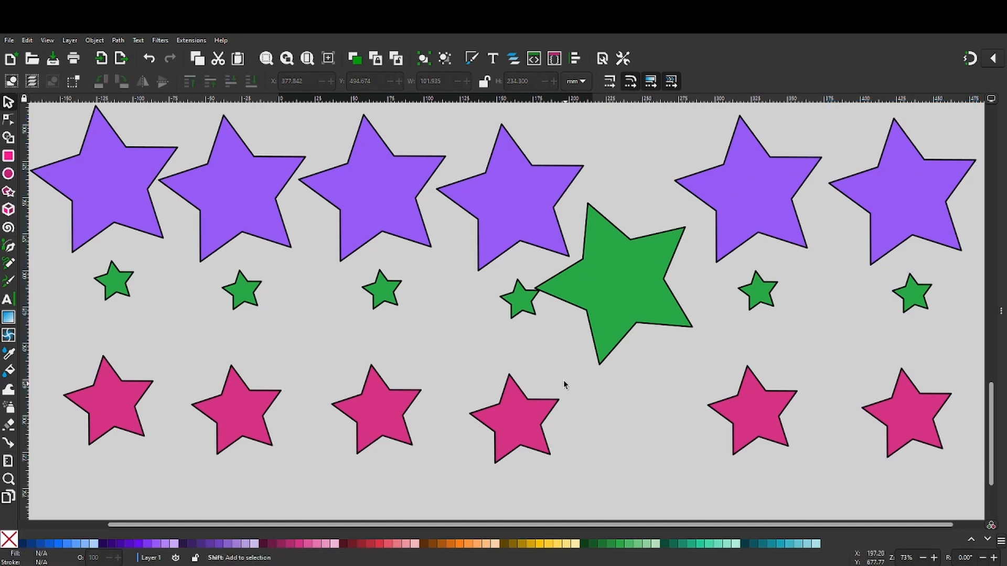
left_click(529, 301, "shift")
left_click(388, 291, "shift")
left_click(238, 288, "shift")
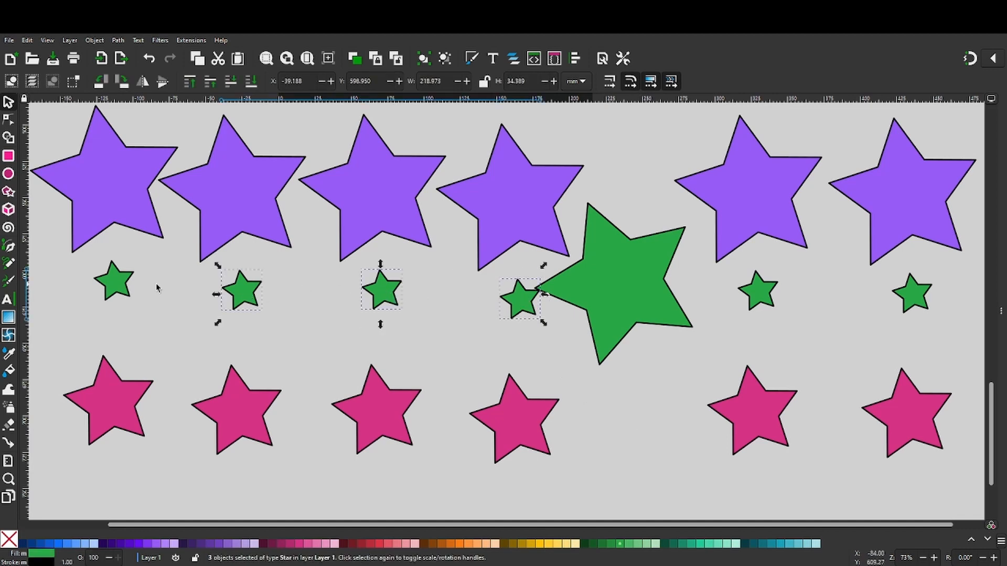
left_click(116, 286, "shift")
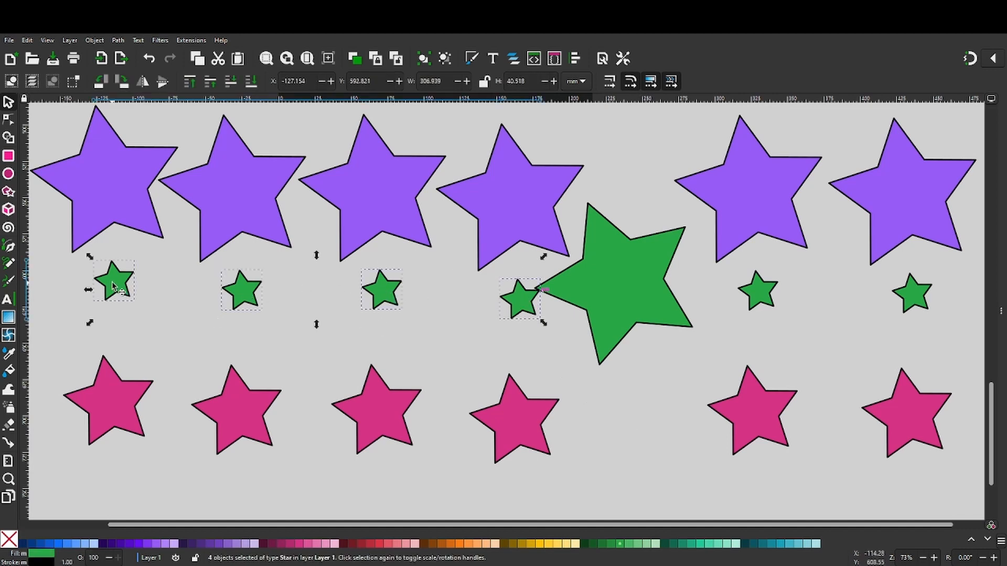
left_click(454, 352)
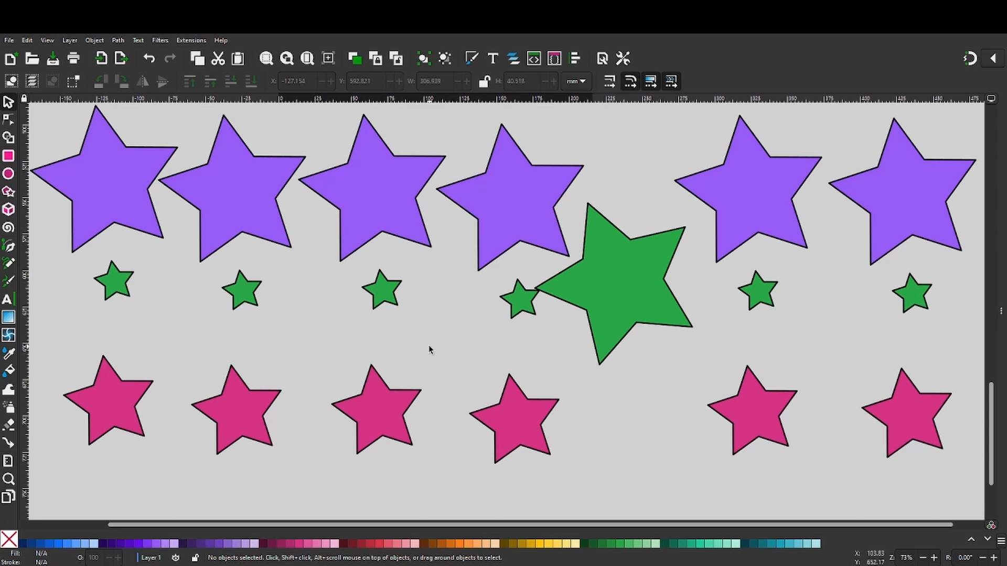
Touch-select the third purple star, the small green star below it and the five rightmost pink stars with a freehand path
left_click_drag(412, 337, 360, 255)
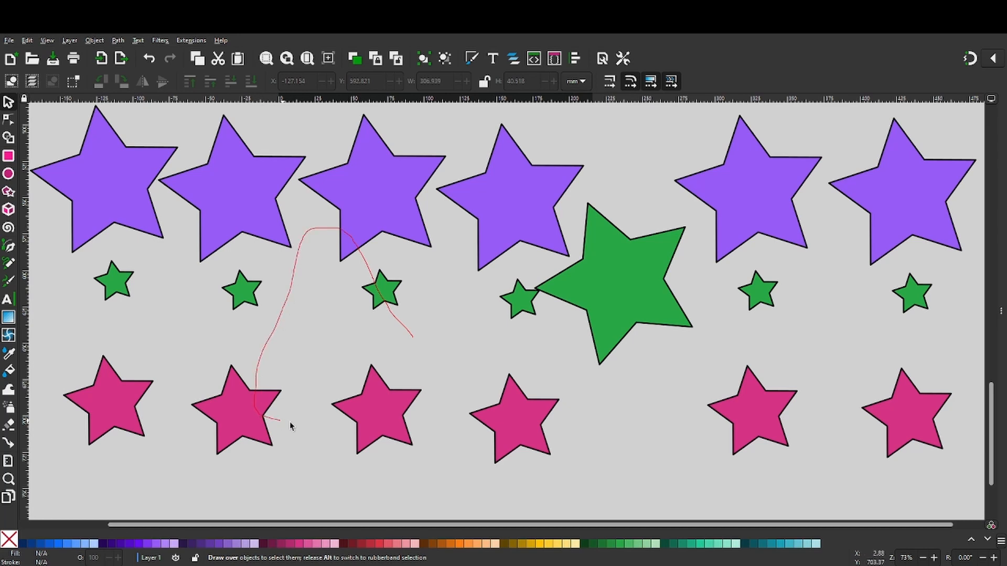
left_click_drag(384, 433, 956, 437)
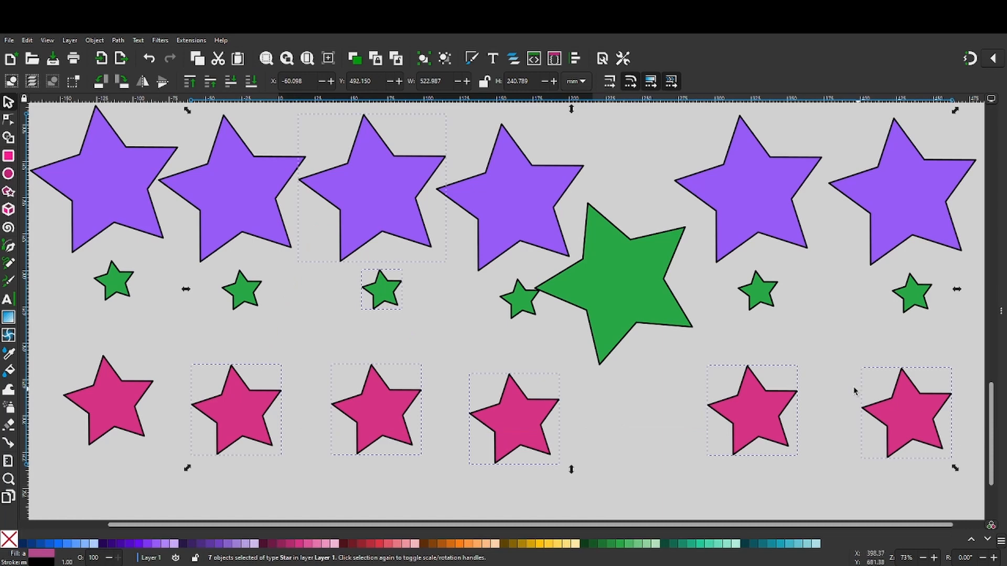
Clear the selection and move the large green star to about X 184, Y 573 mm
left_click(320, 295)
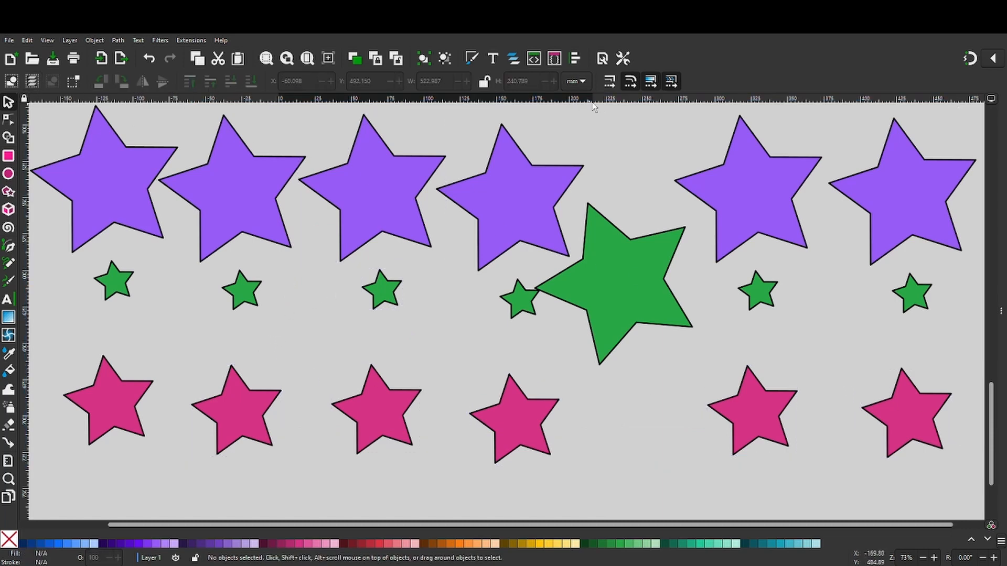
left_click(633, 269)
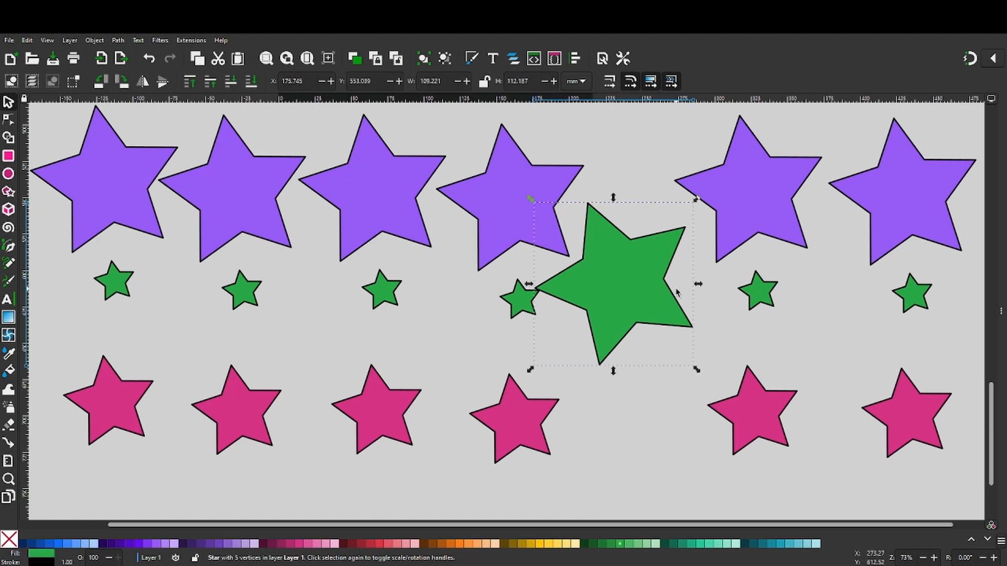
left_click_drag(649, 284, 657, 312)
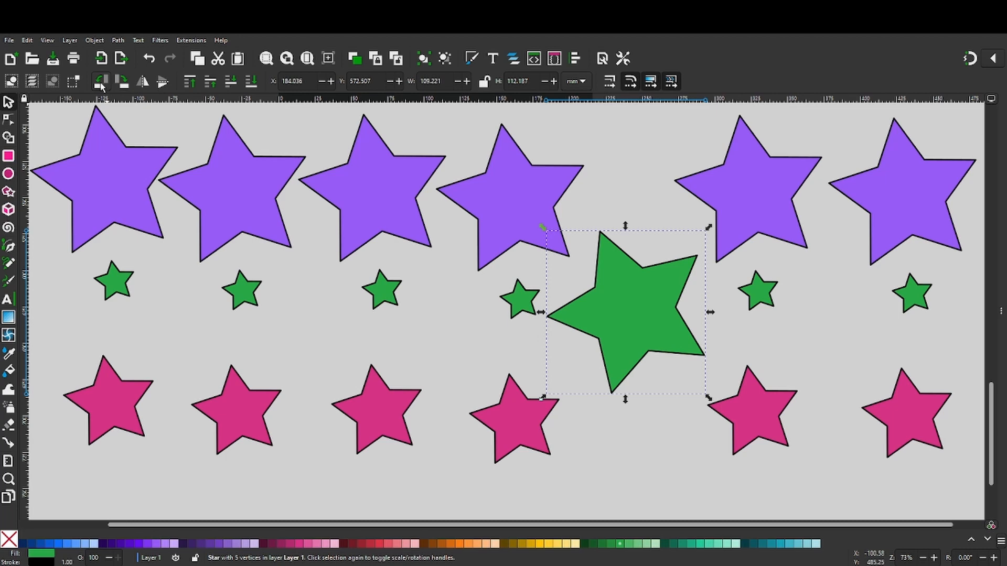
Rotate the large green star 90° counter-clockwise twice, and rotate it 90° clockwise twice
left_click(102, 82)
left_click(101, 82)
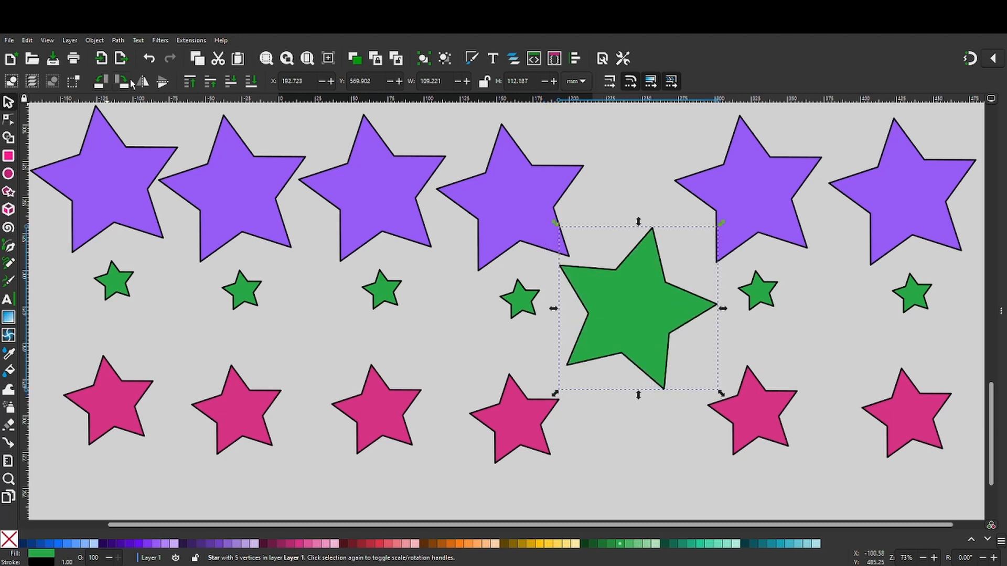
left_click(126, 82)
left_click(126, 81)
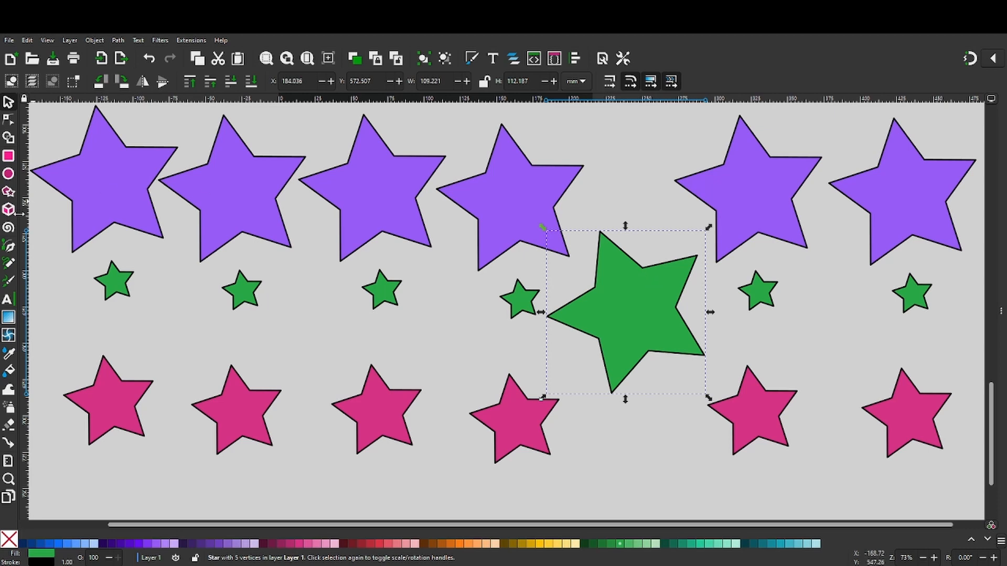
Draw an upright rectangle about 25 mm wide and 90 mm high below the row of pink stars
left_click(8, 156)
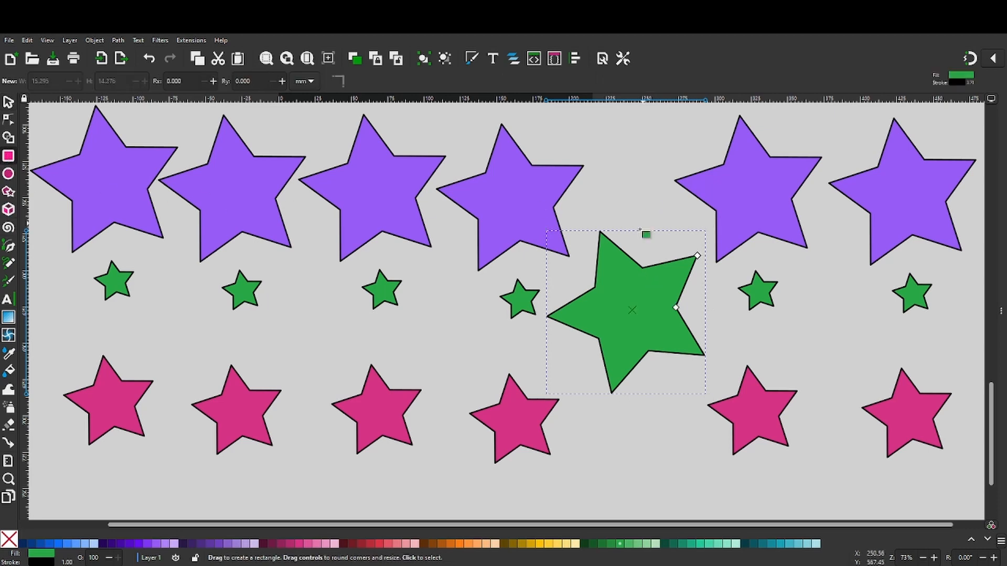
scroll(616, 321, "down", 5)
left_click_drag(450, 298, 487, 430)
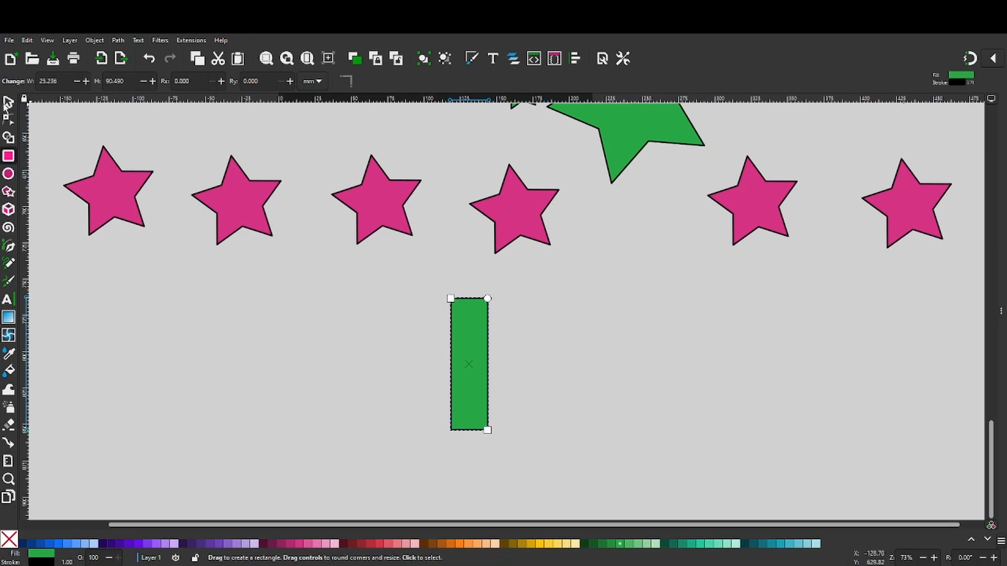
Rotate the green rectangle 90° counter-clockwise twice, and rotate it 90° clockwise twice
left_click(8, 103)
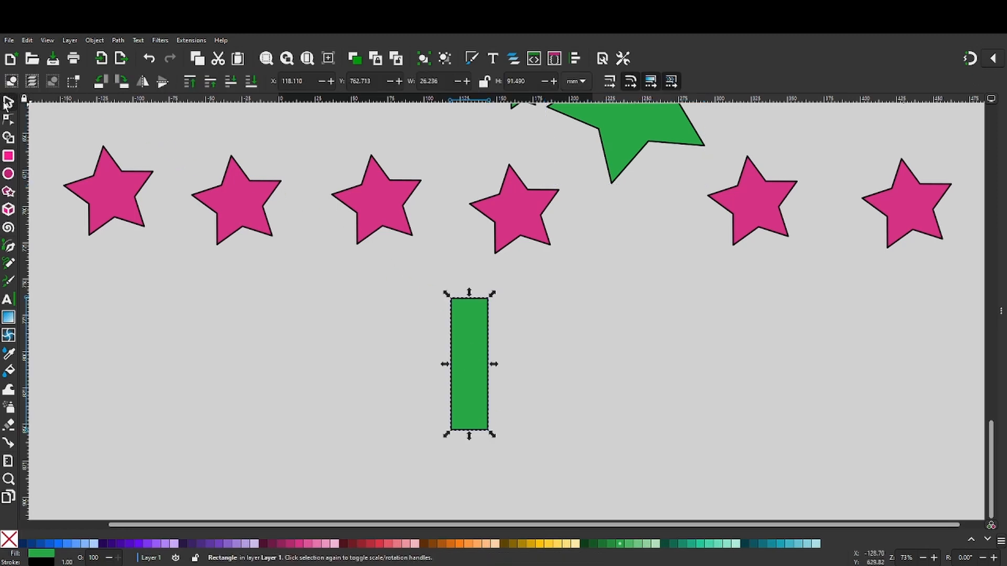
left_click(100, 82)
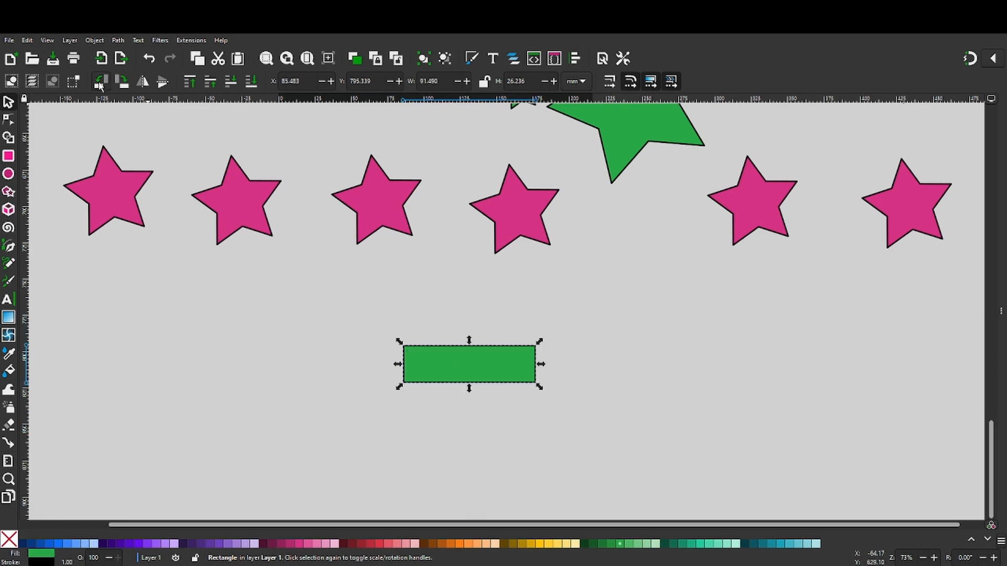
left_click(100, 82)
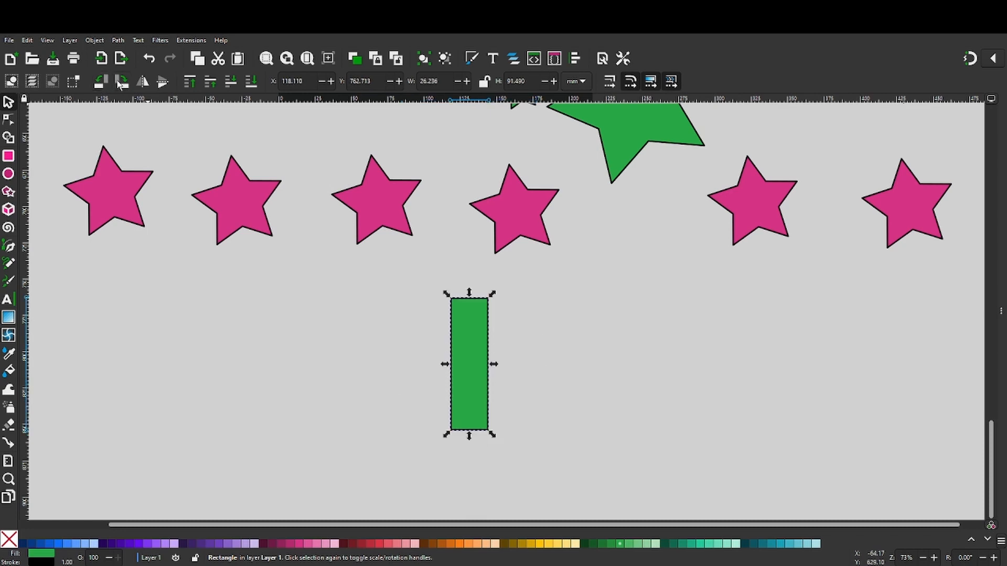
left_click(121, 83)
left_click(121, 82)
Flip the large green star horizontally
scroll(551, 215, "up", 5)
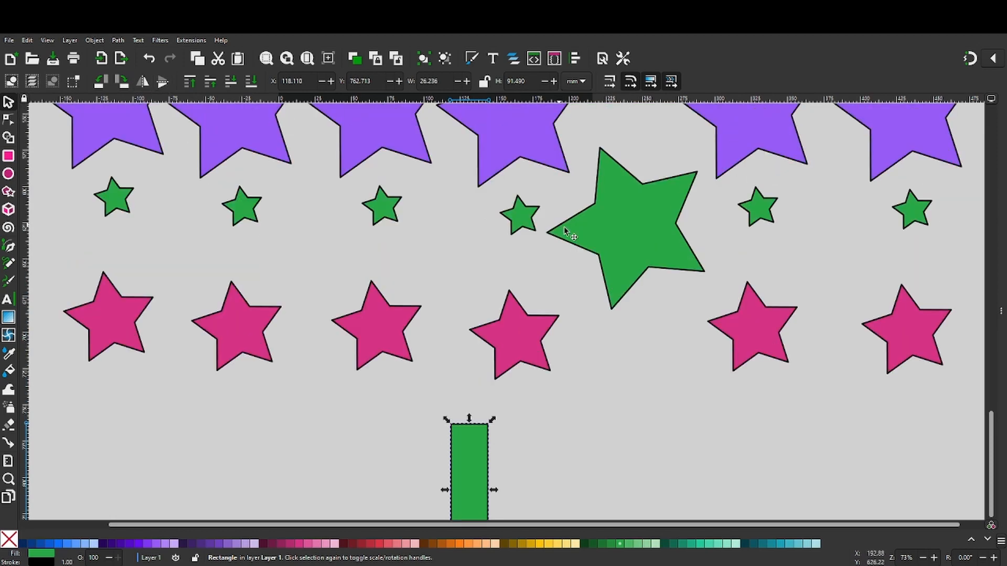
left_click(672, 237)
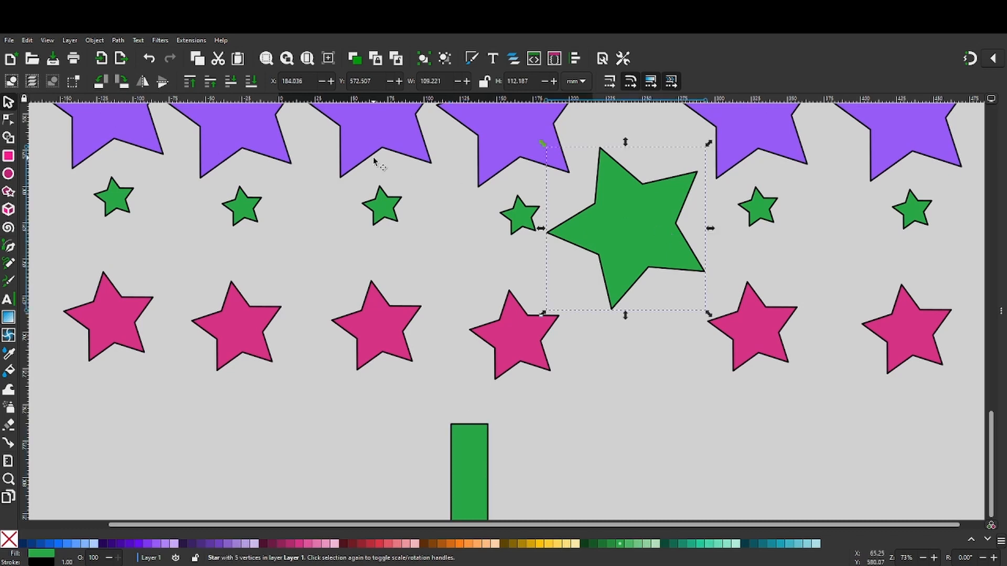
left_click(142, 81)
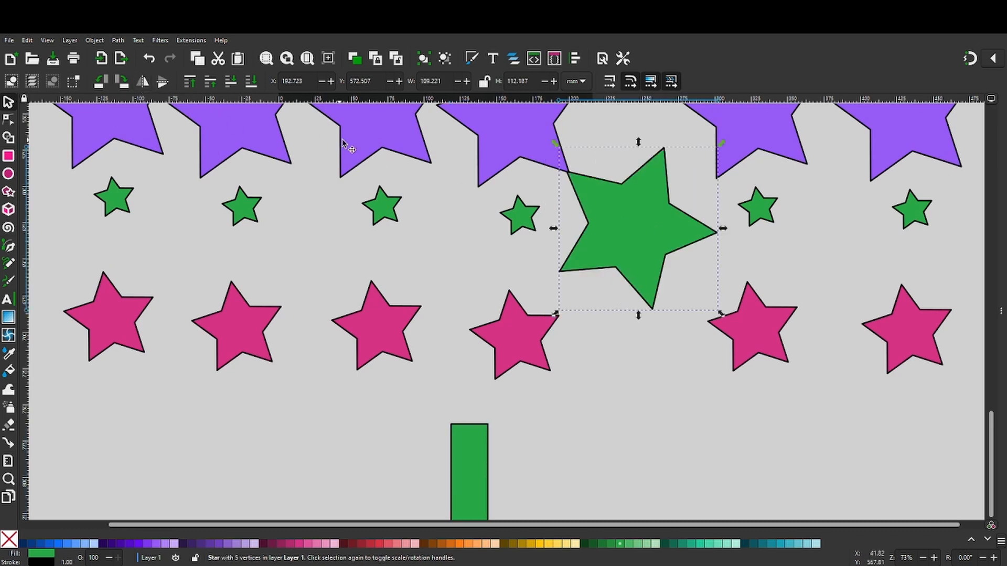
Rotate the large green star until one point faces straight down, and flip it vertically
scroll(640, 170, "up", 3)
scroll(640, 170, "up", 2)
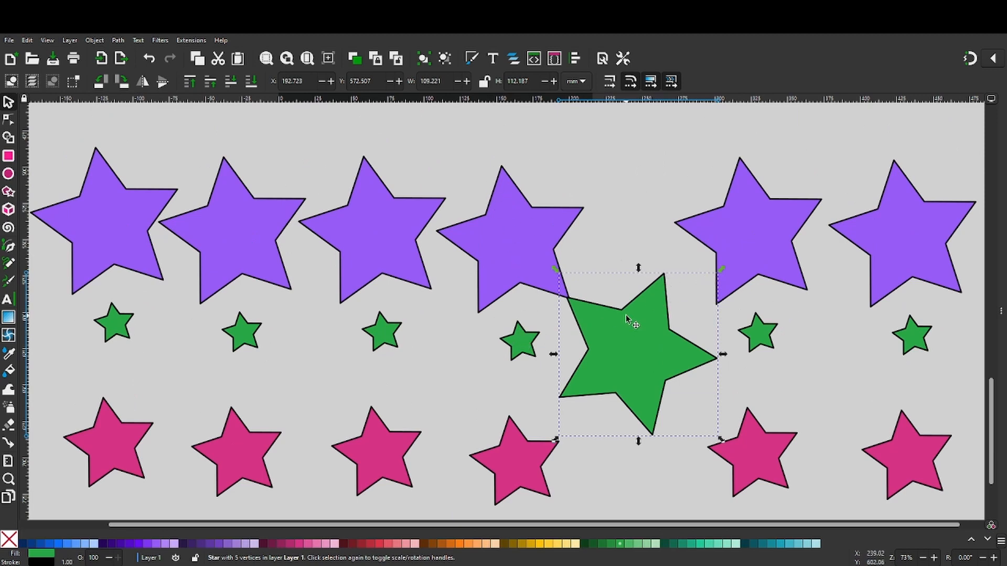
left_click(655, 320)
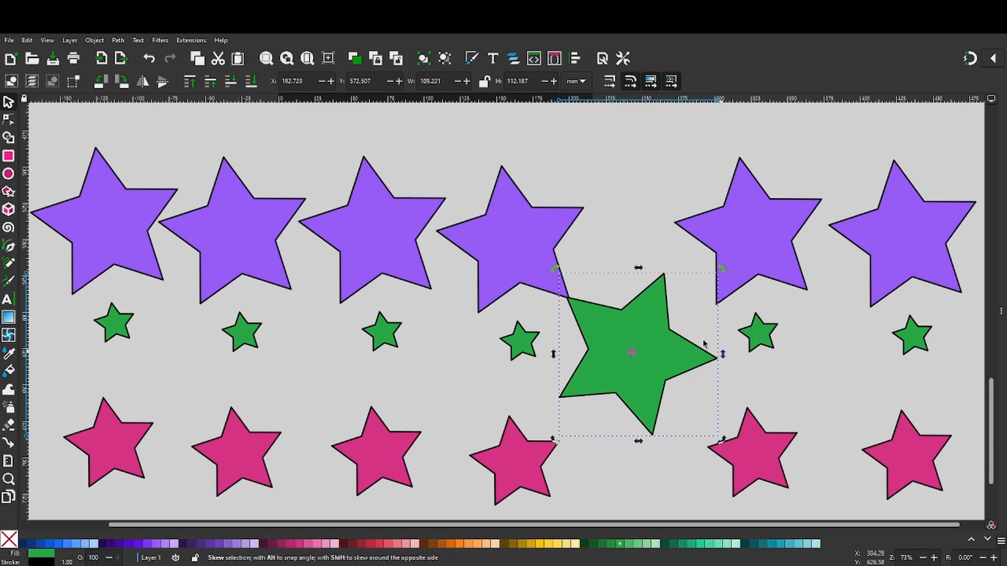
left_click_drag(725, 273, 734, 297)
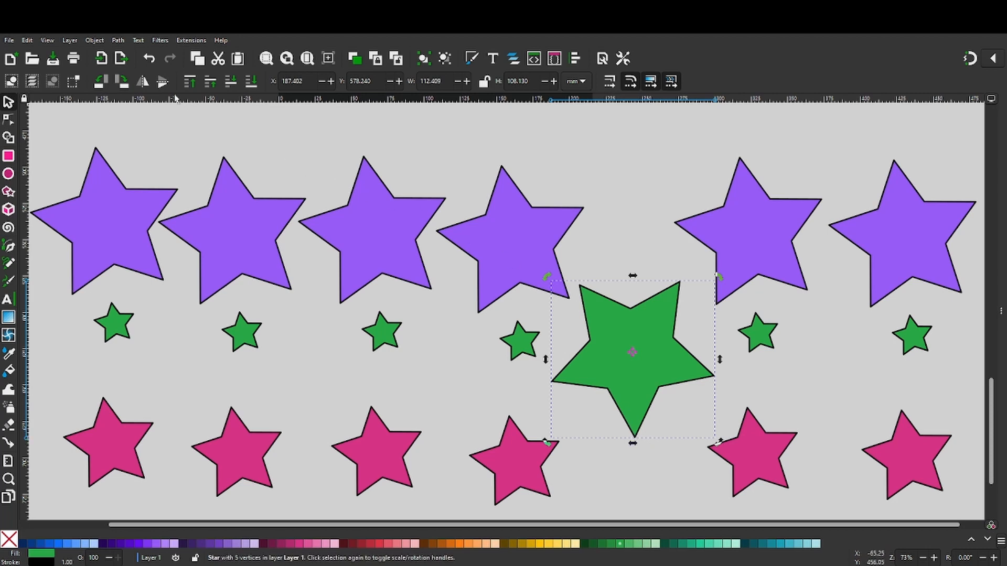
left_click(161, 83)
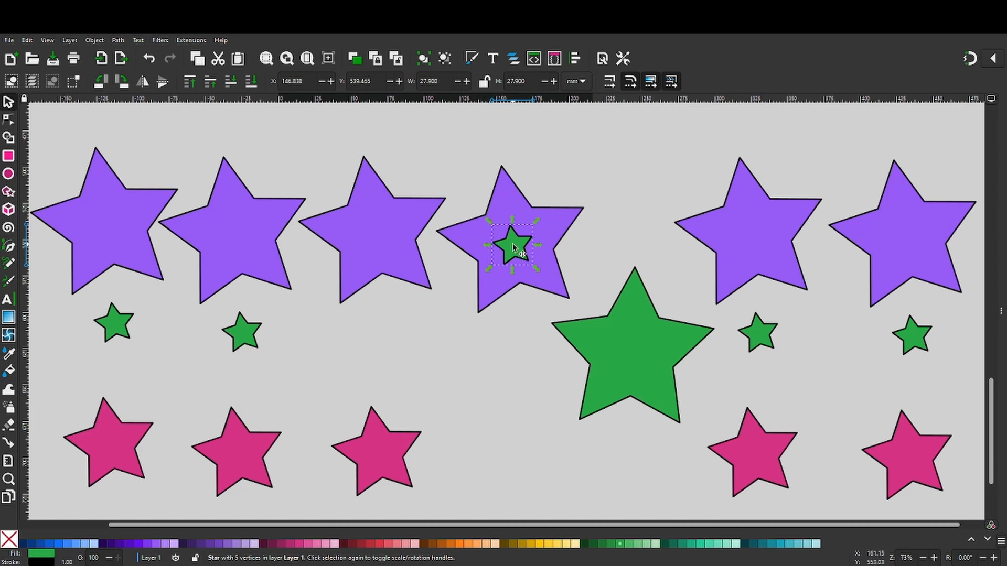
Nudge the small green star on the fourth purple star to about X 148, Y 541 mm
mouse_move(514, 247)
left_mouse_down()
mouse_move(484, 254)
mouse_move(475, 296)
mouse_move(516, 244)
mouse_move(486, 244)
mouse_move(513, 259)
mouse_move(510, 241)
mouse_move(486, 258)
mouse_move(513, 248)
left_mouse_up()
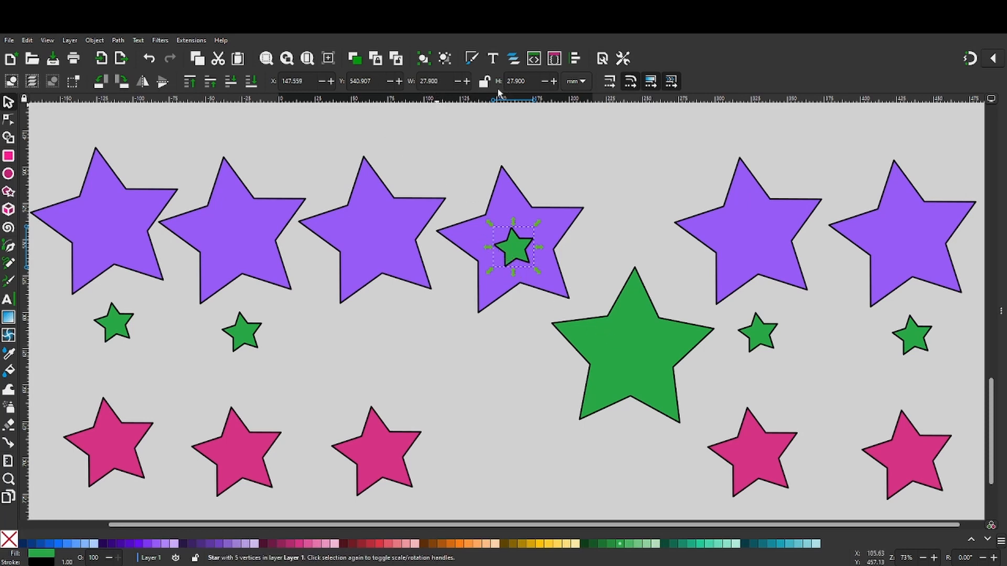
Try a height of about 50 mm on the overlapping small green star with proportions unlocked, and undo the resize
double_click(530, 83)
type("50.35")
left_click(487, 175)
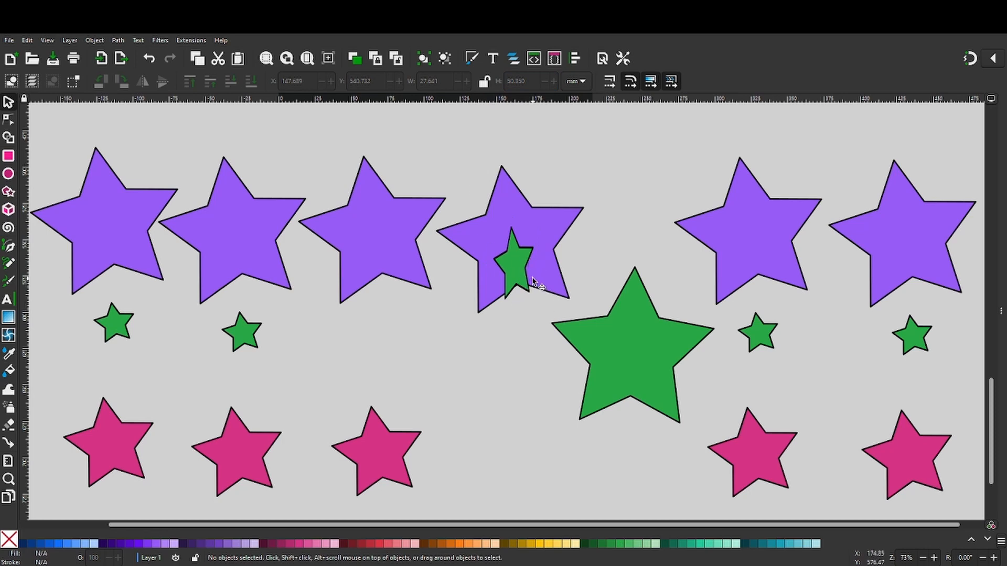
key("ctrl+z")
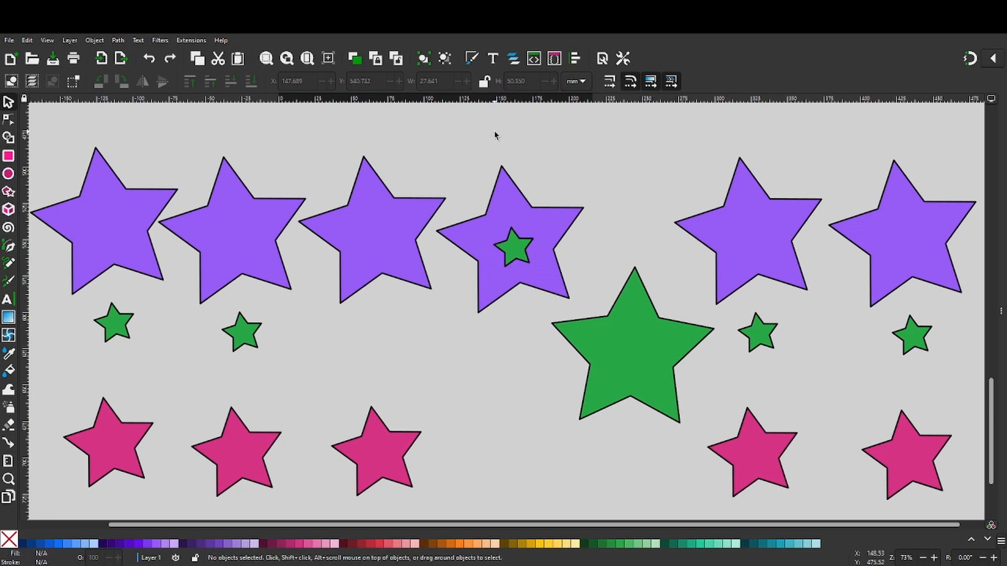
Lock the width-to-height ratio, set the overlapping small green star's height to 50 mm, and clear the selection
left_click(484, 83)
left_click(515, 251)
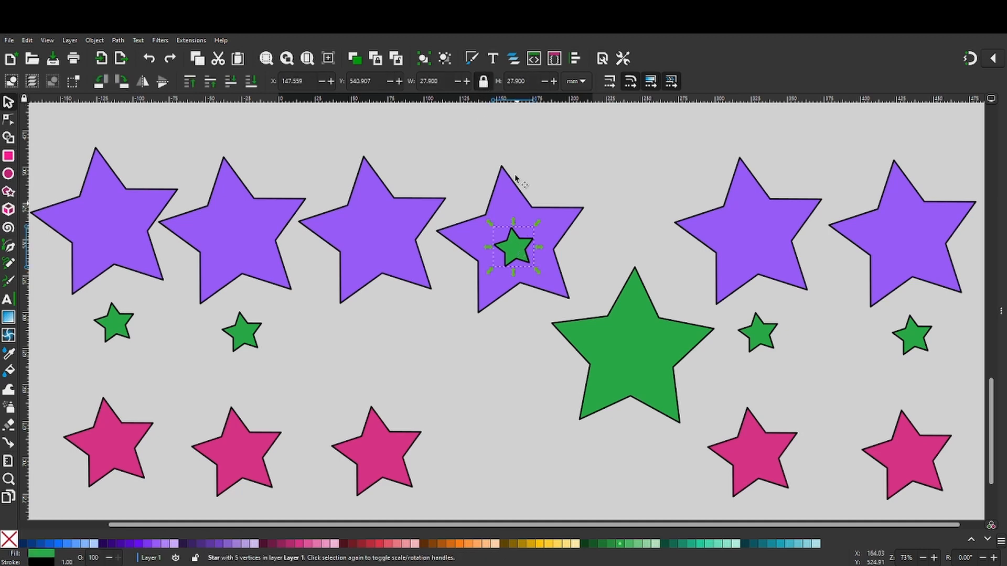
left_click(521, 81)
type("50")
key("Return")
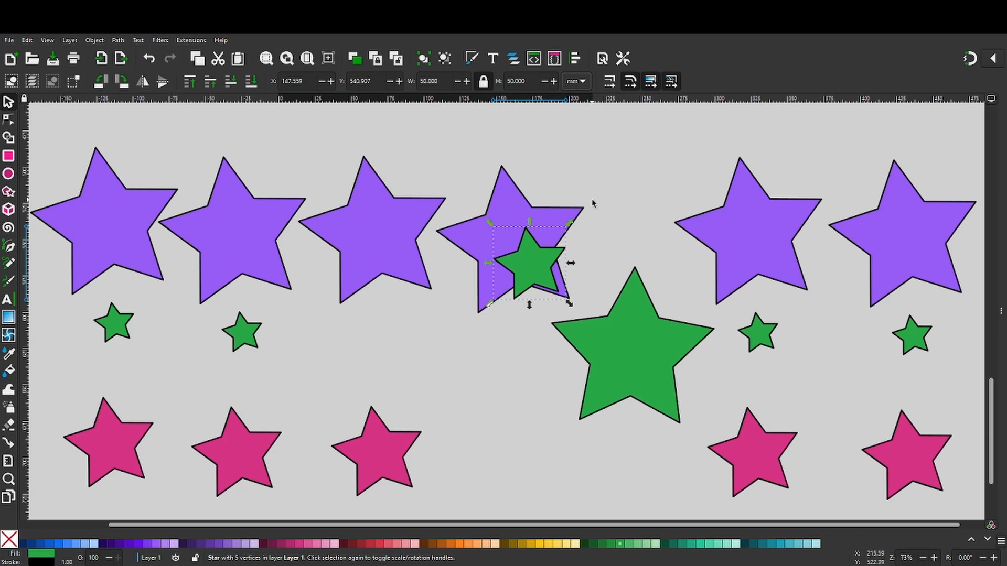
left_click(610, 204)
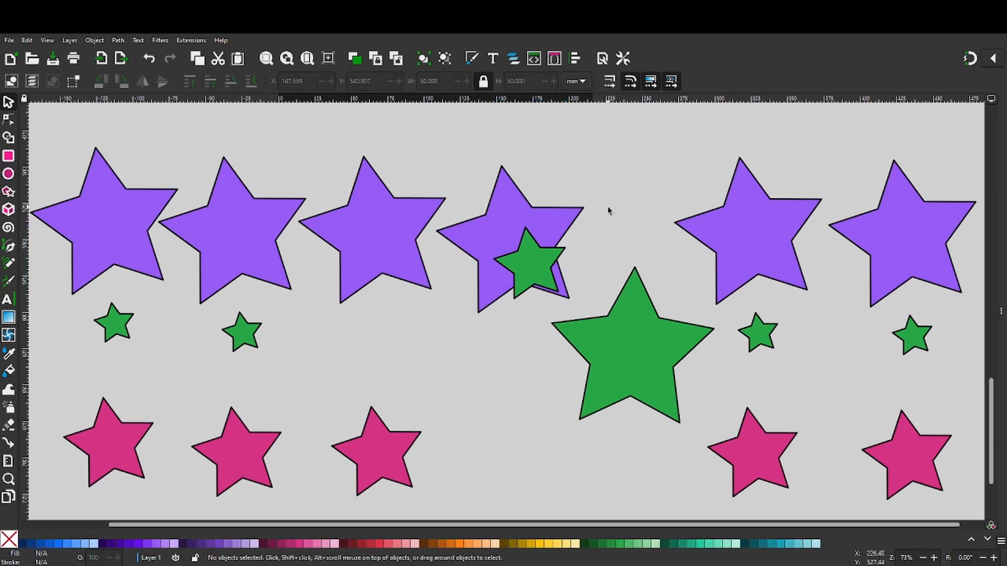